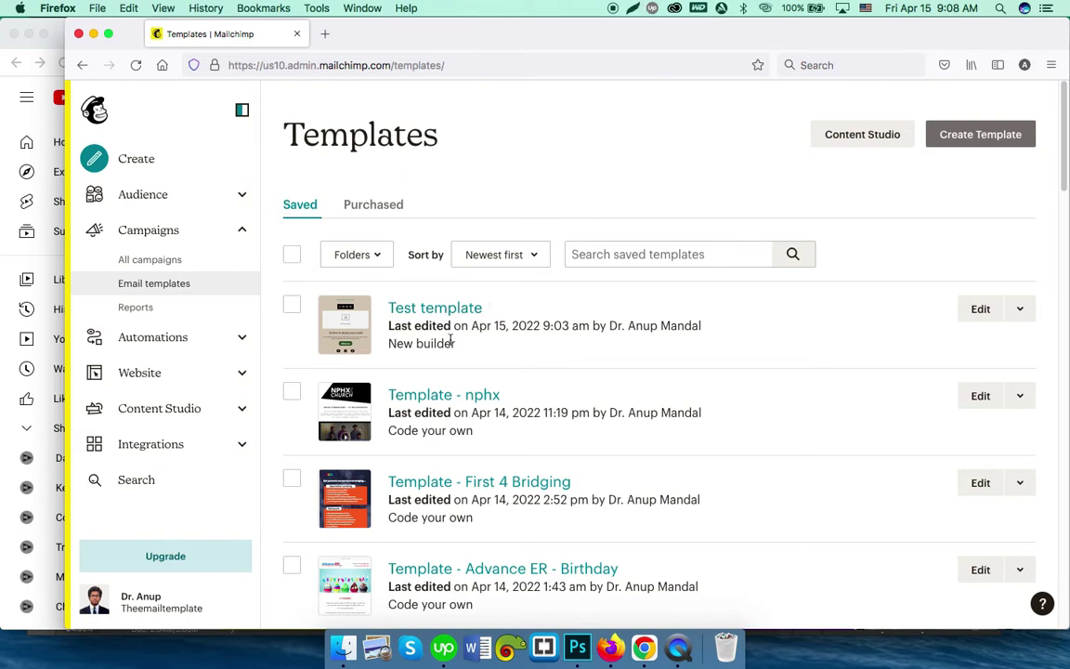
Look over the options menus for the nphx and Test templates.
left_click(1019, 397)
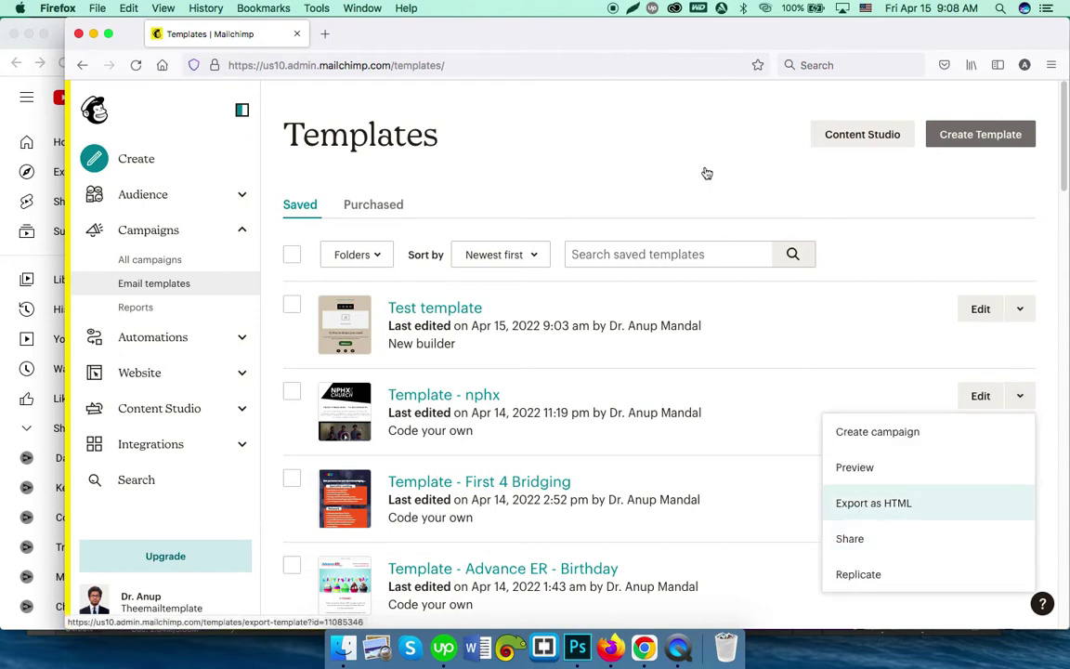
left_click(1019, 310)
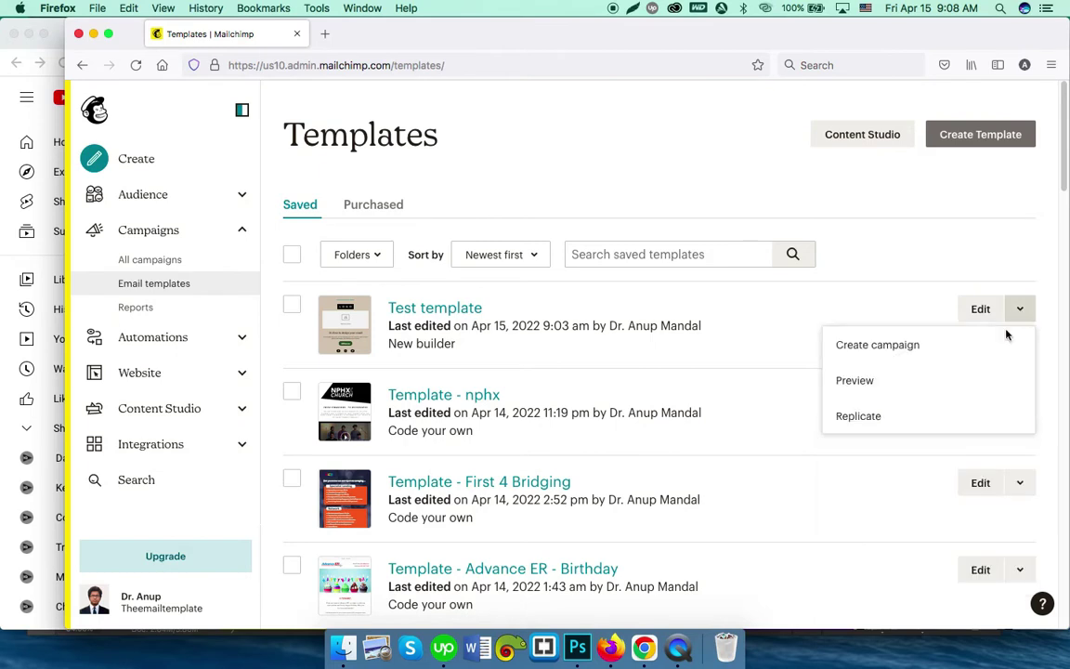
left_click(717, 135)
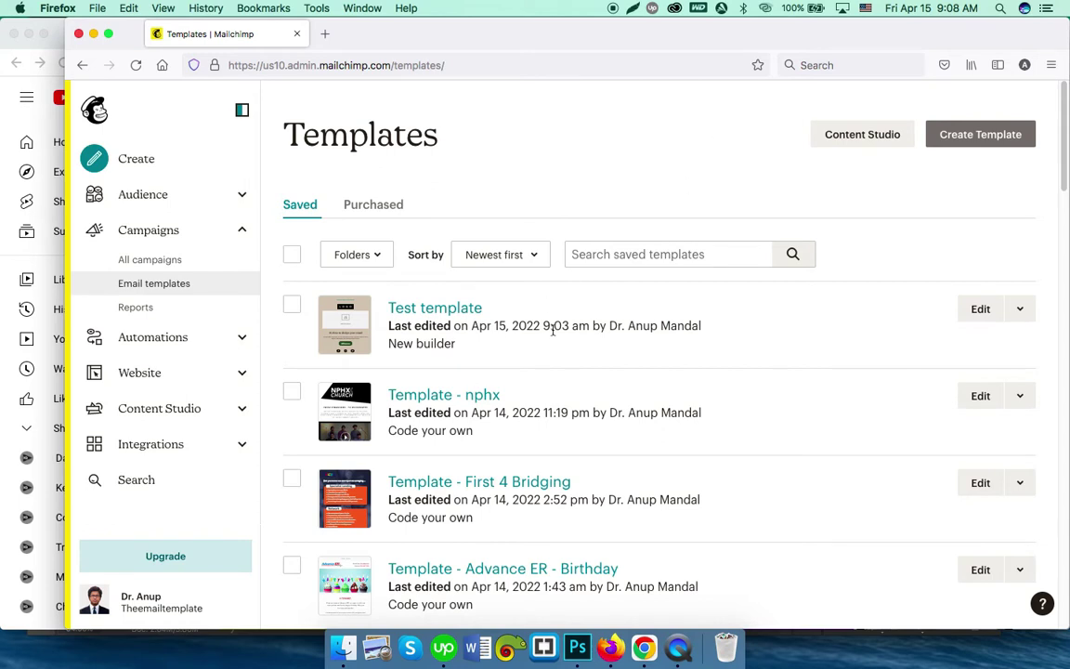
Preview the Test template and inspect the preview page's HTML.
left_click(1030, 315)
left_click(888, 384)
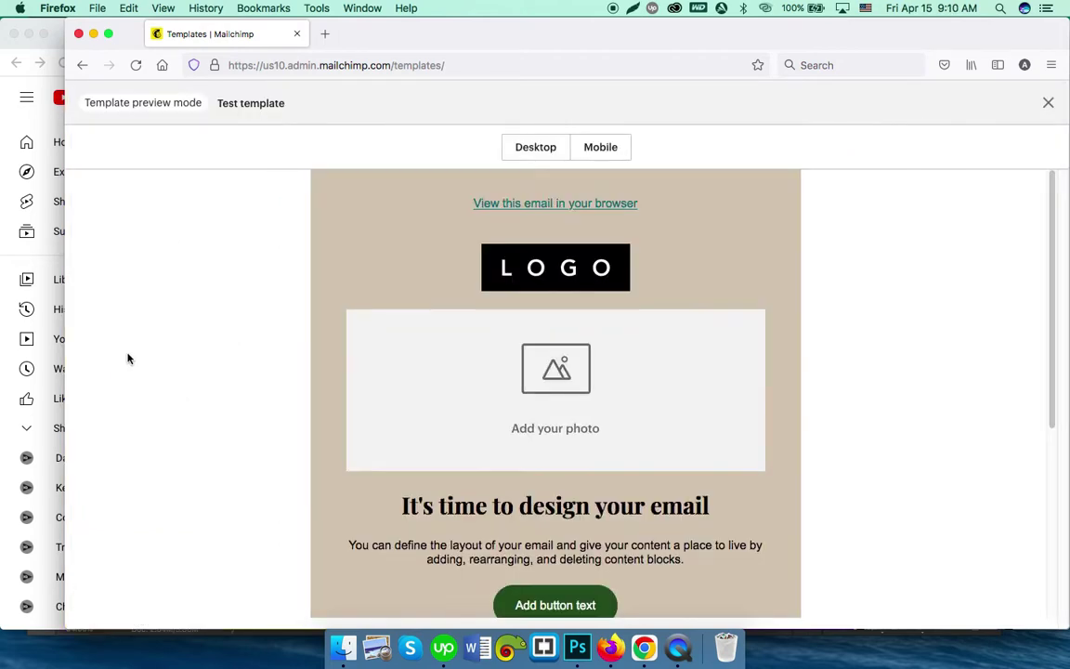
right_click(121, 352)
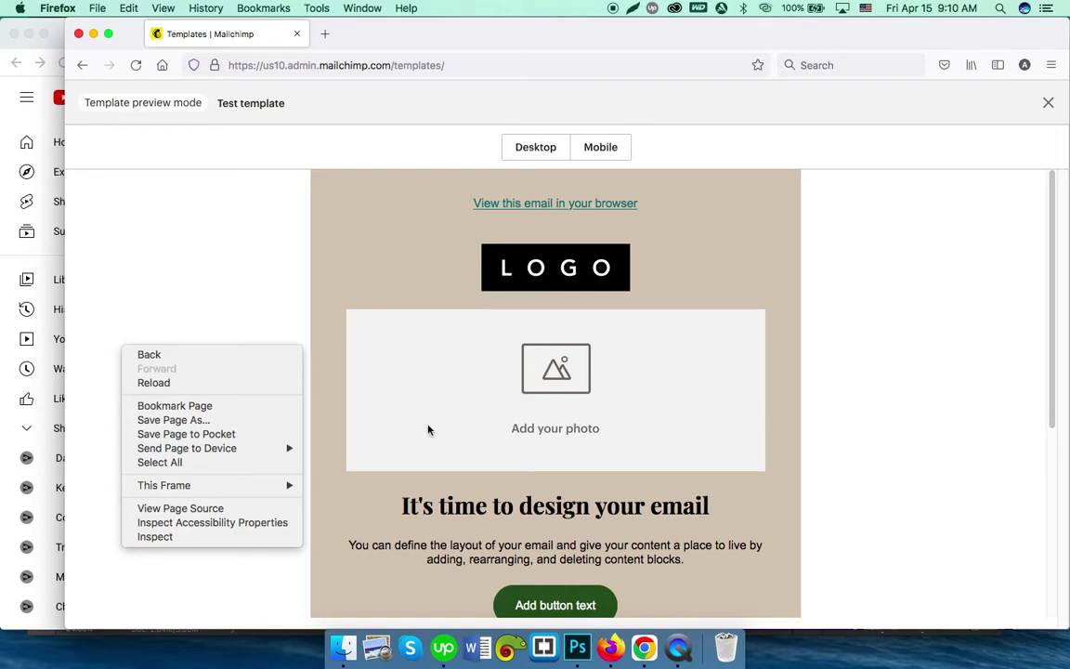
left_click(154, 537)
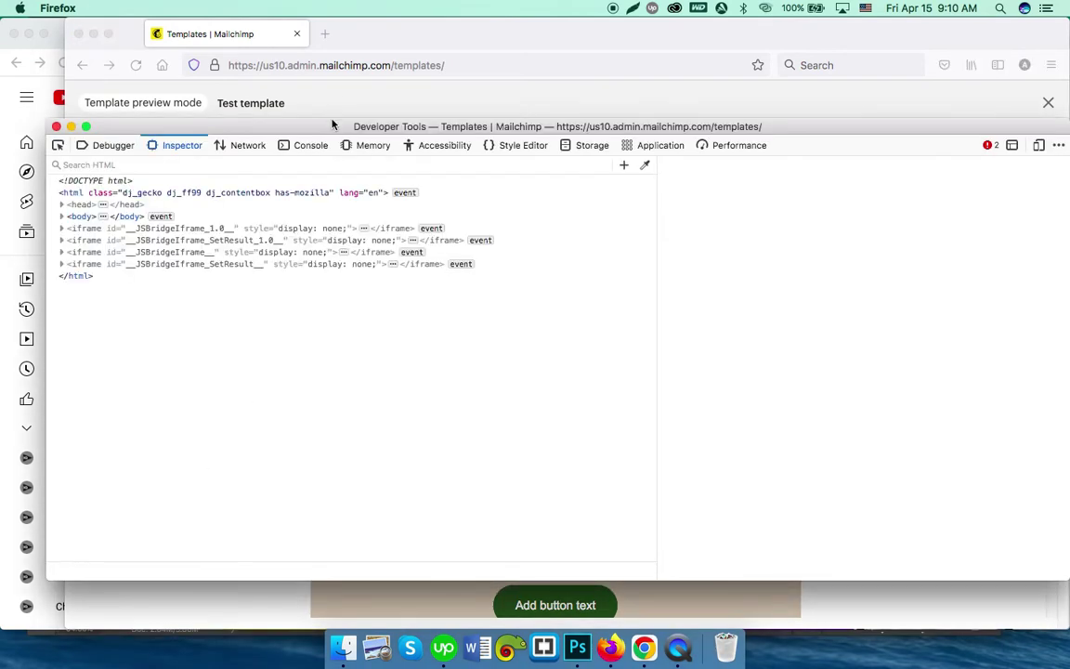
Reposition and enlarge the Developer Tools window beside the email preview.
mouse_move(168, 126)
left_mouse_down()
mouse_move(380, 127)
mouse_move(205, 162)
mouse_move(185, 182)
left_mouse_up()
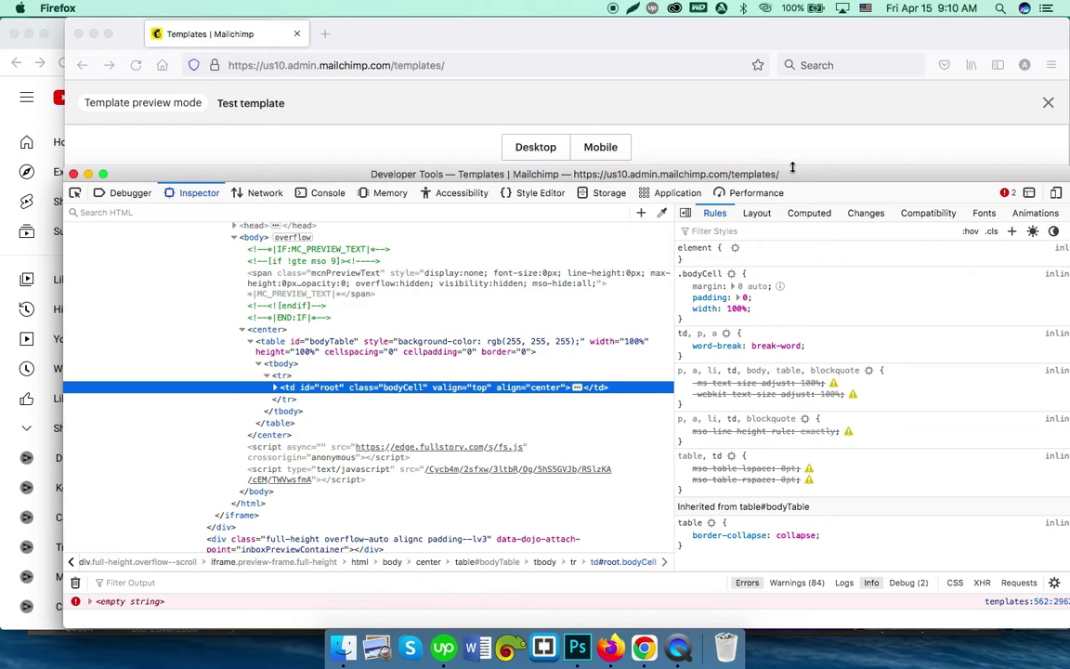
mouse_move(792, 168)
left_mouse_down()
mouse_move(799, 402)
mouse_move(800, 363)
left_mouse_up()
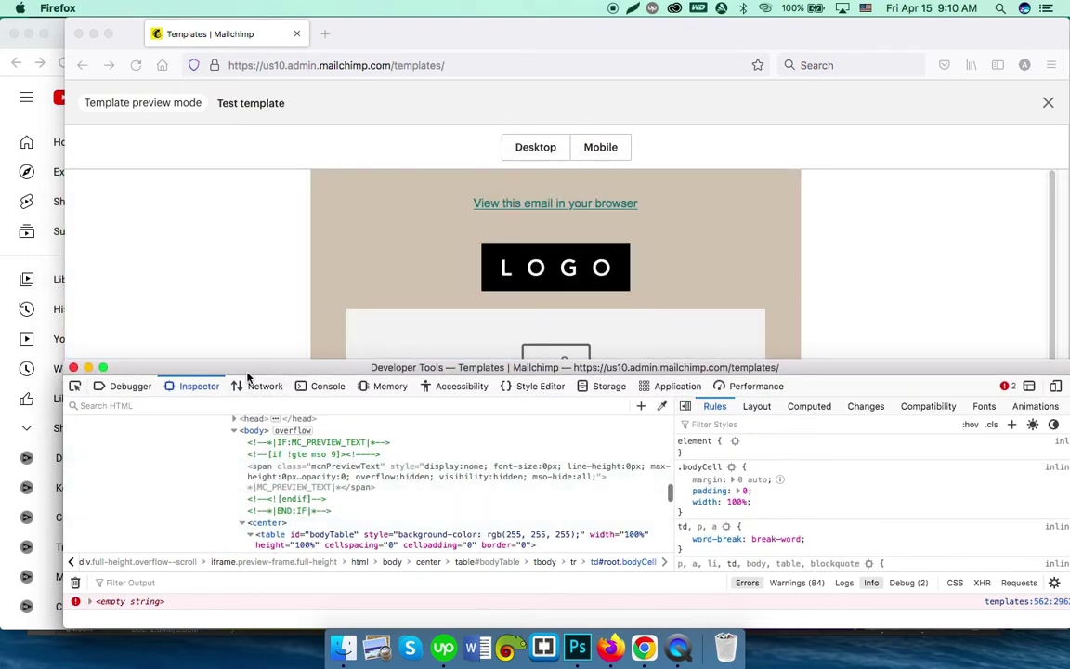
mouse_move(248, 374)
left_mouse_down()
mouse_move(316, 299)
mouse_move(396, 166)
mouse_move(361, 126)
left_mouse_up()
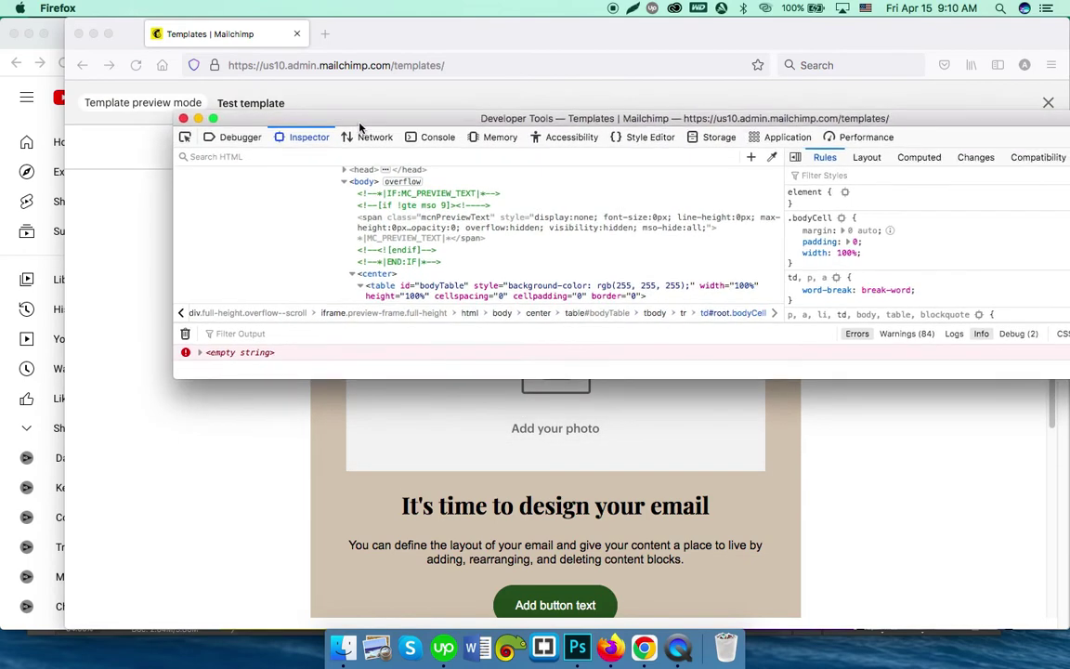
mouse_move(398, 379)
left_mouse_down()
mouse_move(395, 532)
mouse_move(372, 592)
left_mouse_up()
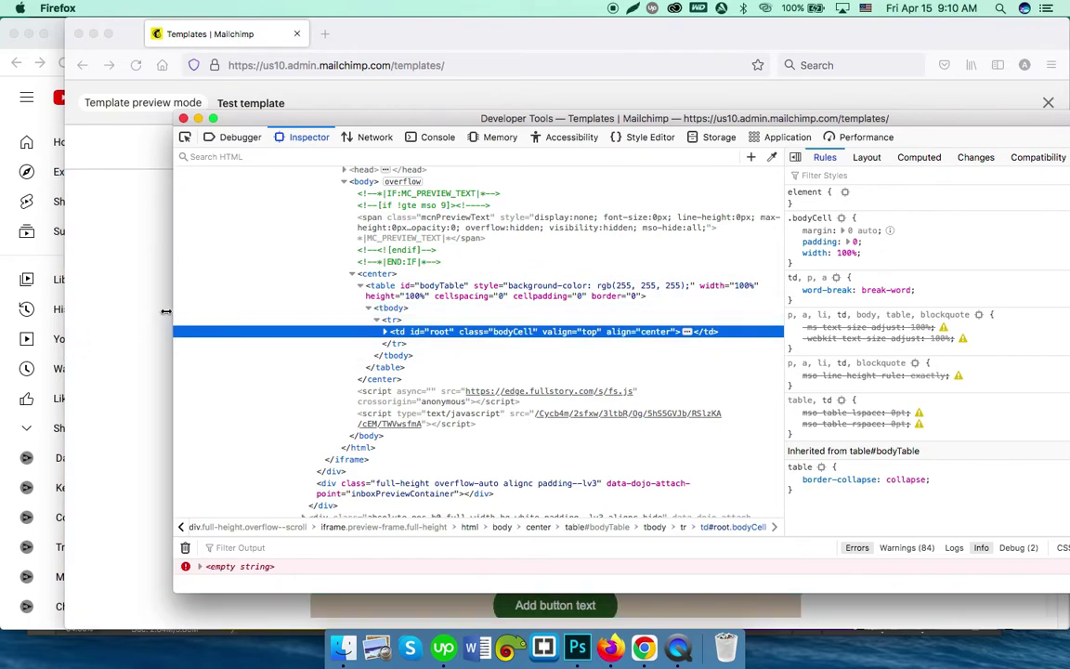
left_click_drag(165, 311, 154, 312)
Scroll the Inspector tree up to the preview frame's #document and restore the DevTools window.
scroll(390, 380, "up", 3)
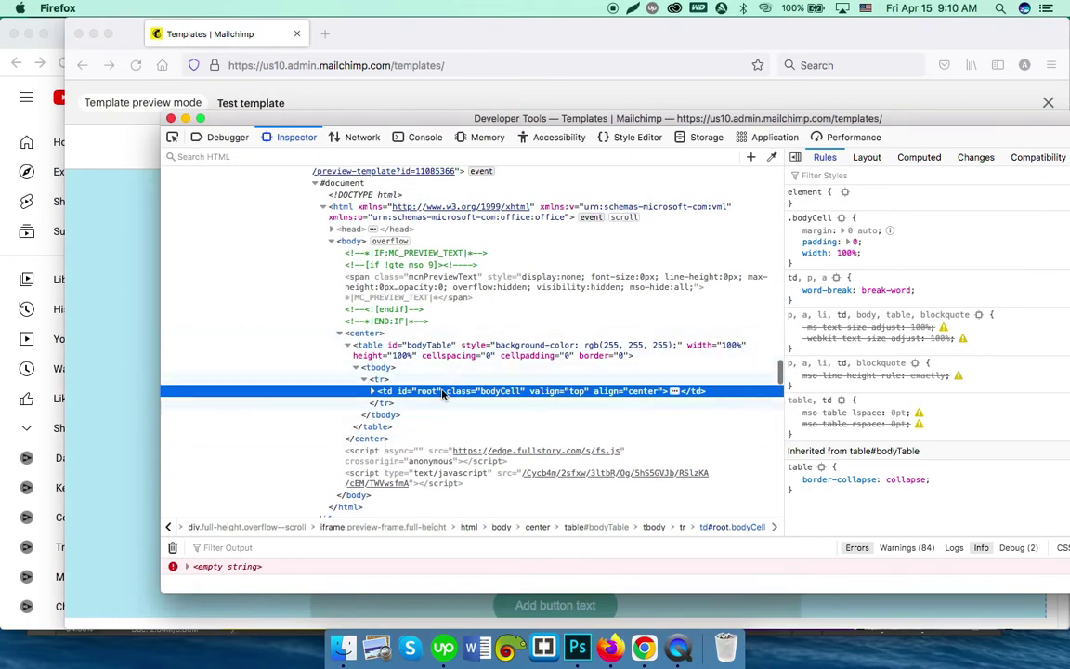
scroll(351, 397, "up", 2)
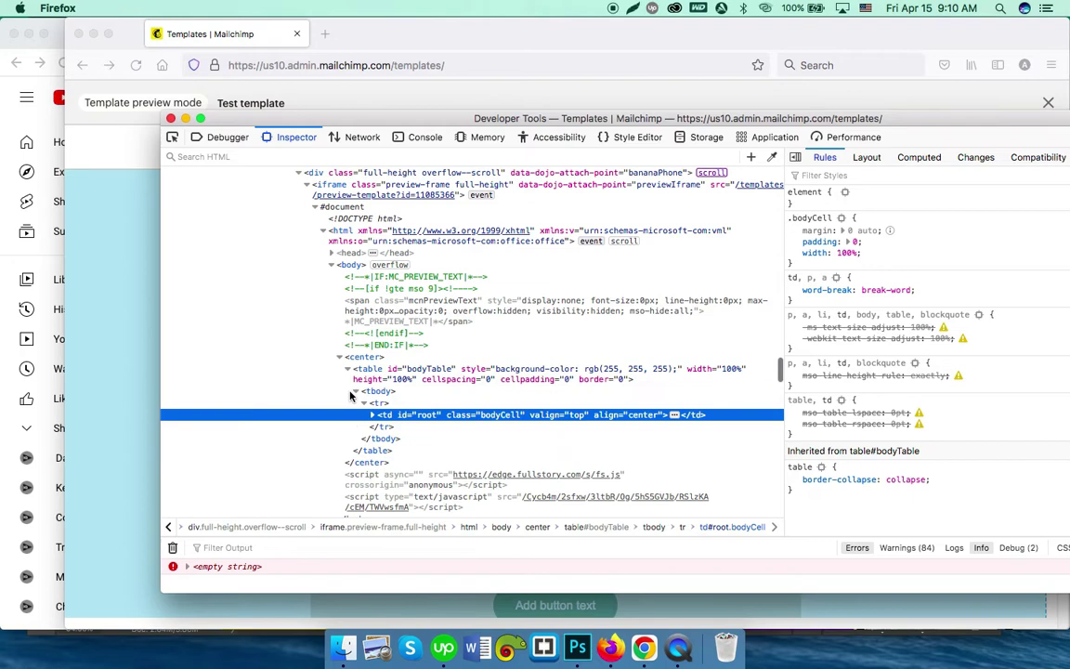
scroll(351, 396, "up", 1)
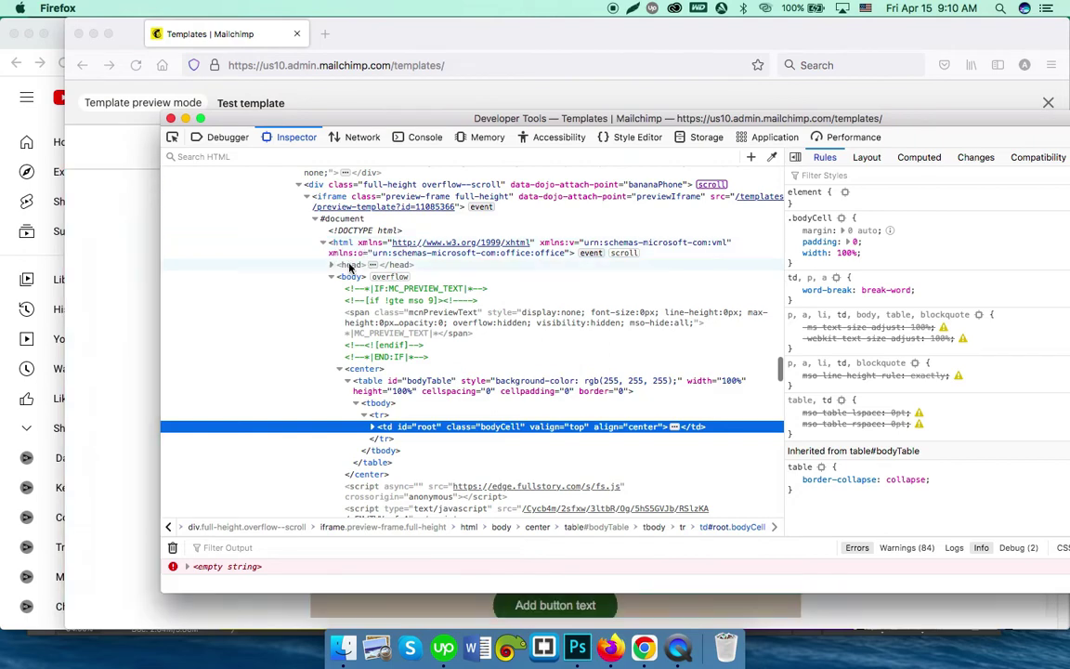
key("super+alt+i")
scroll(460, 337, "down", 5)
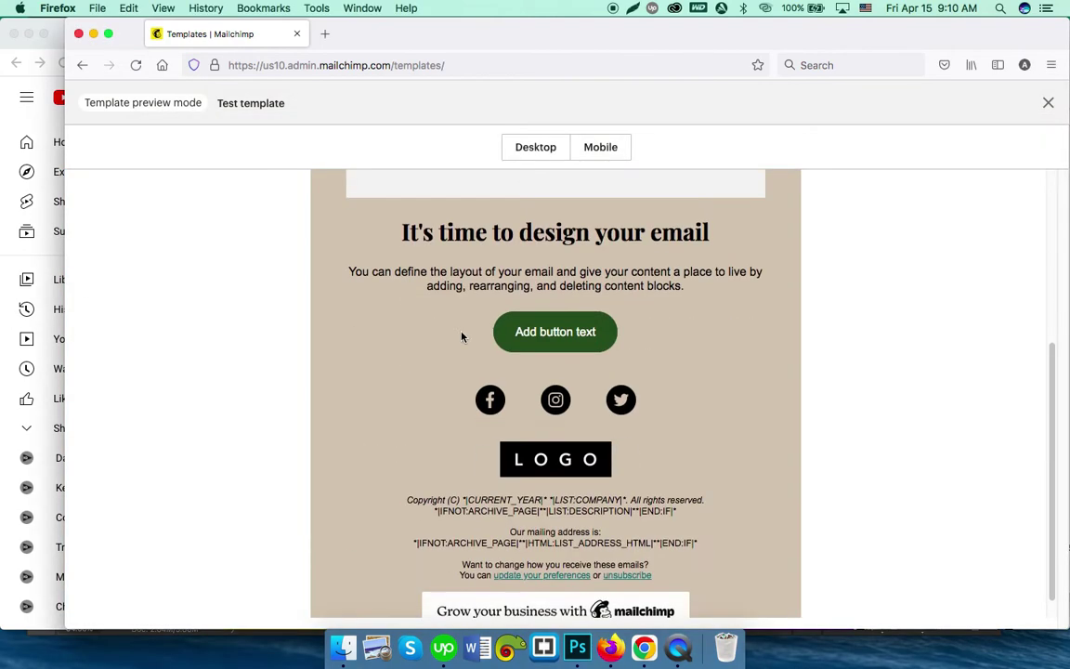
scroll(451, 351, "up", 5)
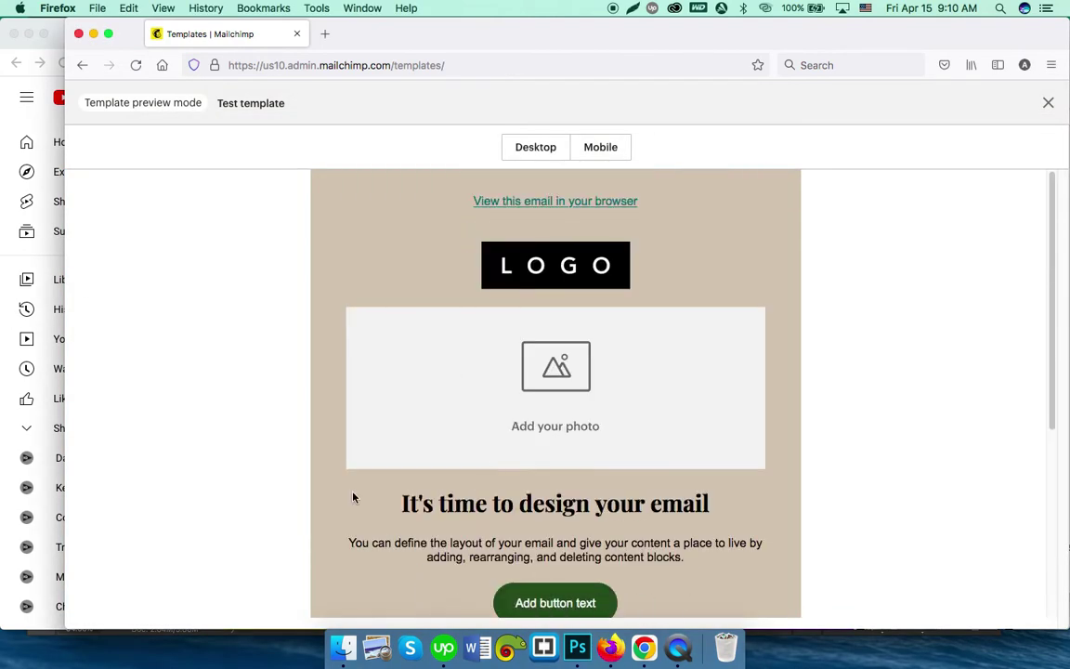
key("ctrl+Up")
left_click(265, 204)
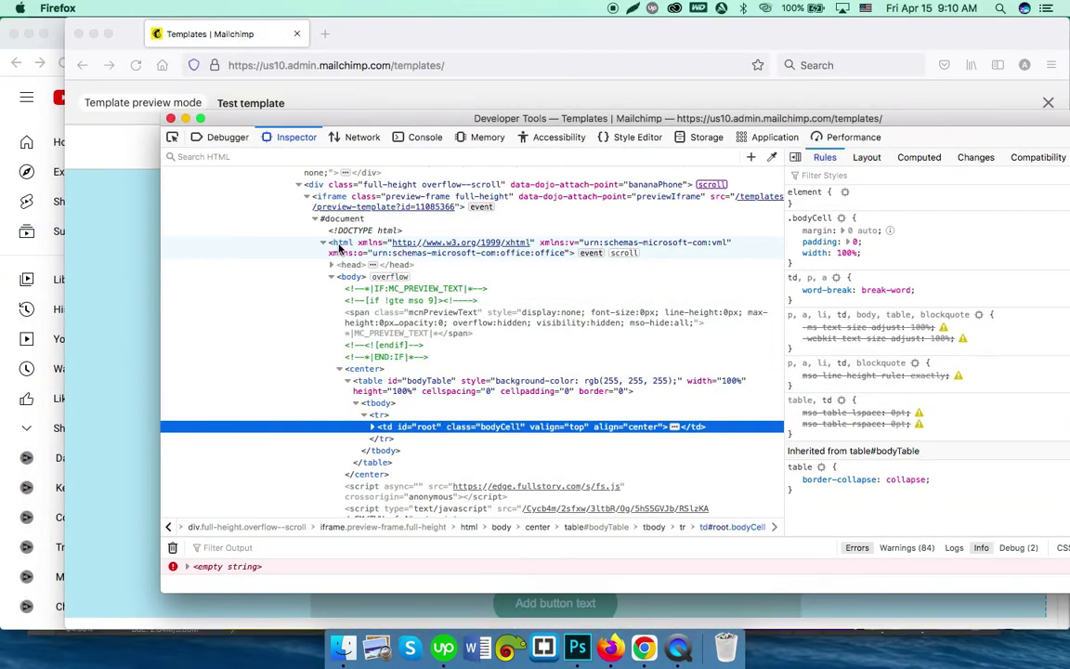
Edit the preview document's <html> element as HTML and select the entire template source.
left_click(341, 242)
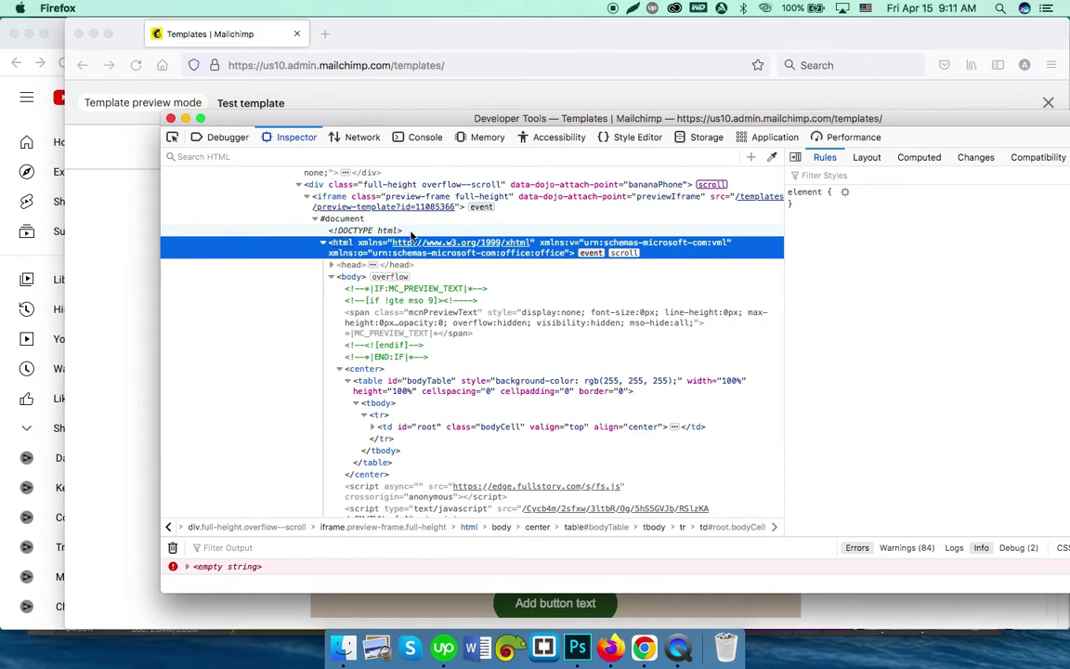
right_click(341, 244)
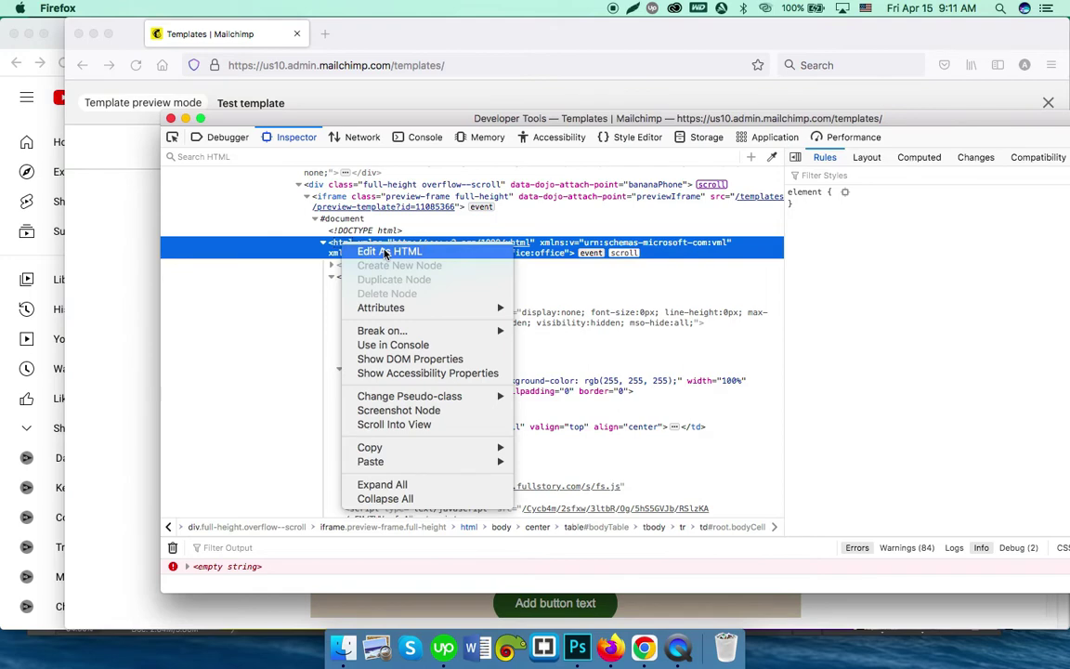
left_click(385, 253)
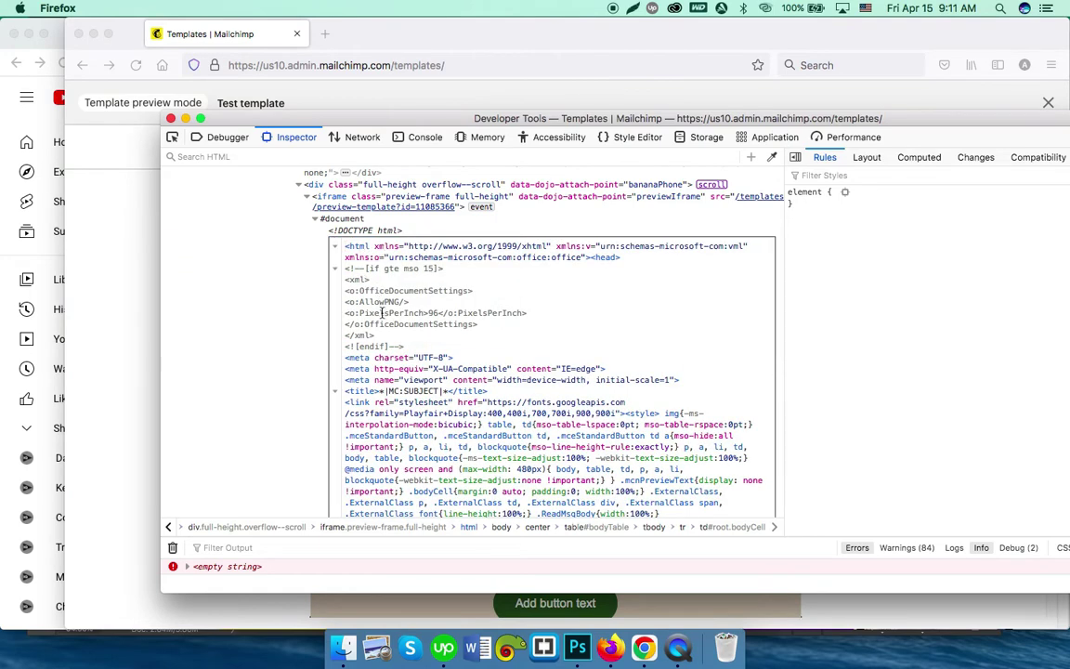
key("super+a")
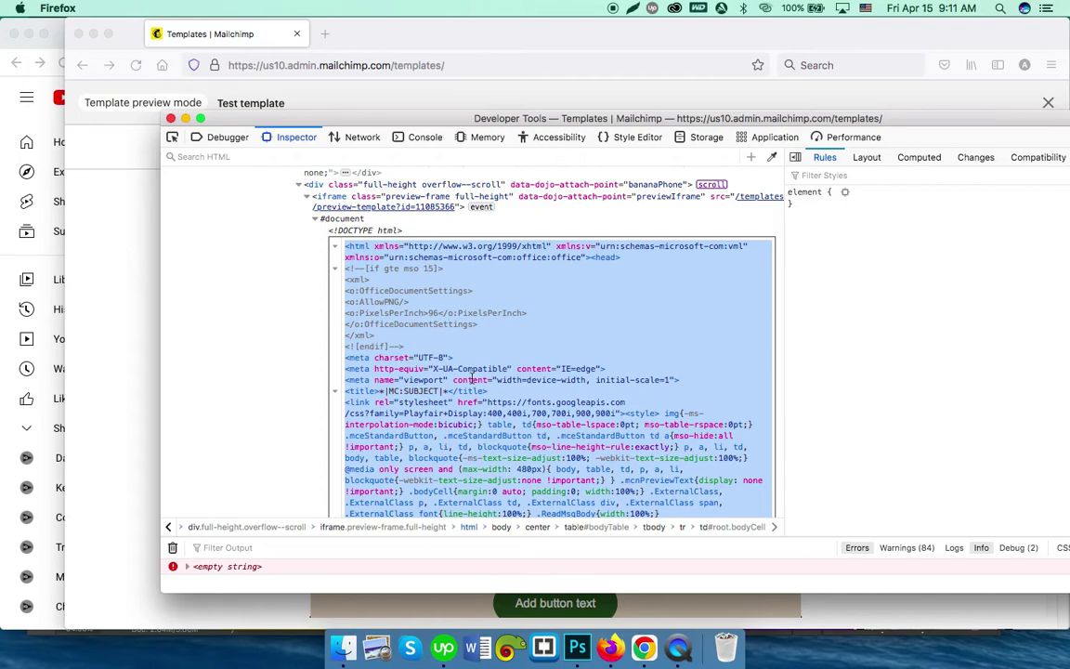
scroll(472, 378, "down", 5)
scroll(473, 381, "down", 5)
scroll(475, 383, "down", 5)
scroll(477, 386, "down", 5)
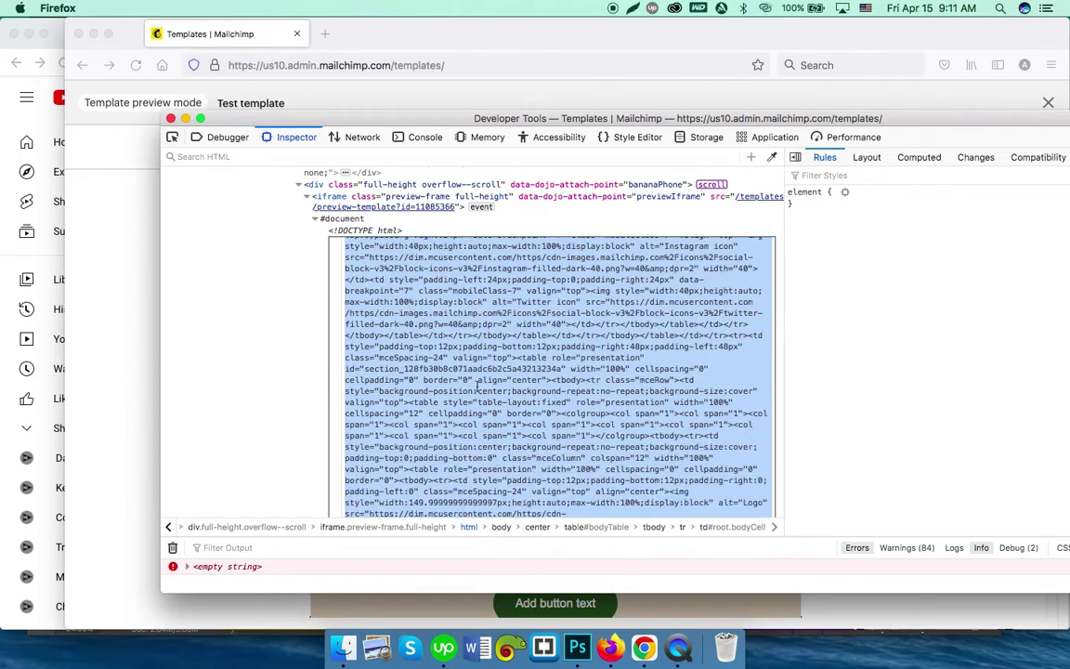
scroll(477, 386, "down", 5)
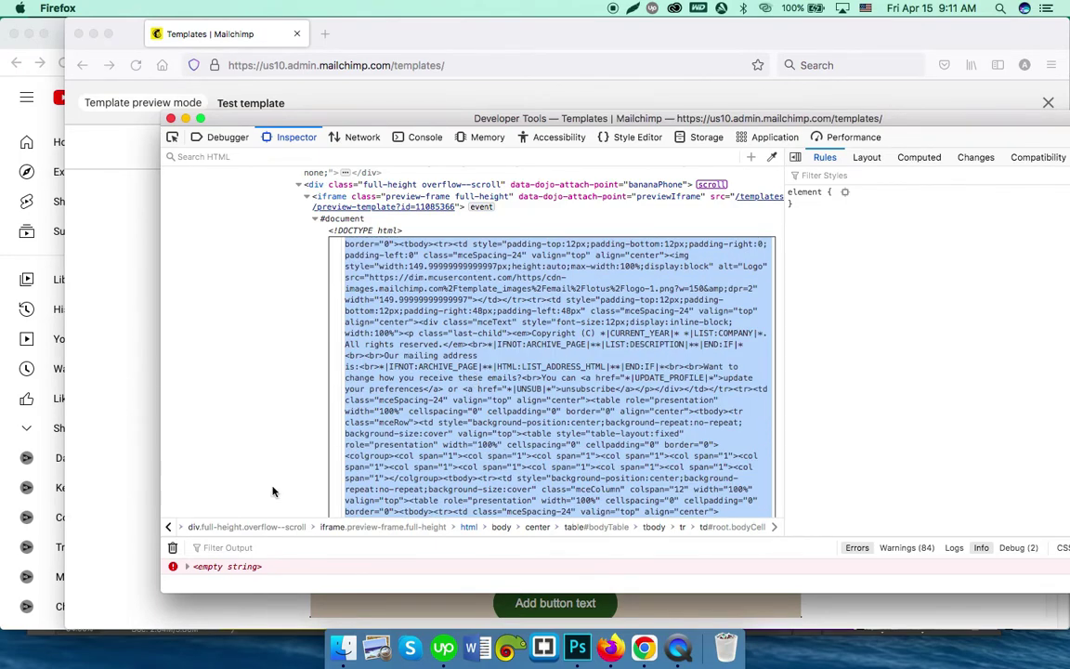
In Downloads, move Blank.html below the images and open 2.jpeg in Preview.
left_click(343, 650)
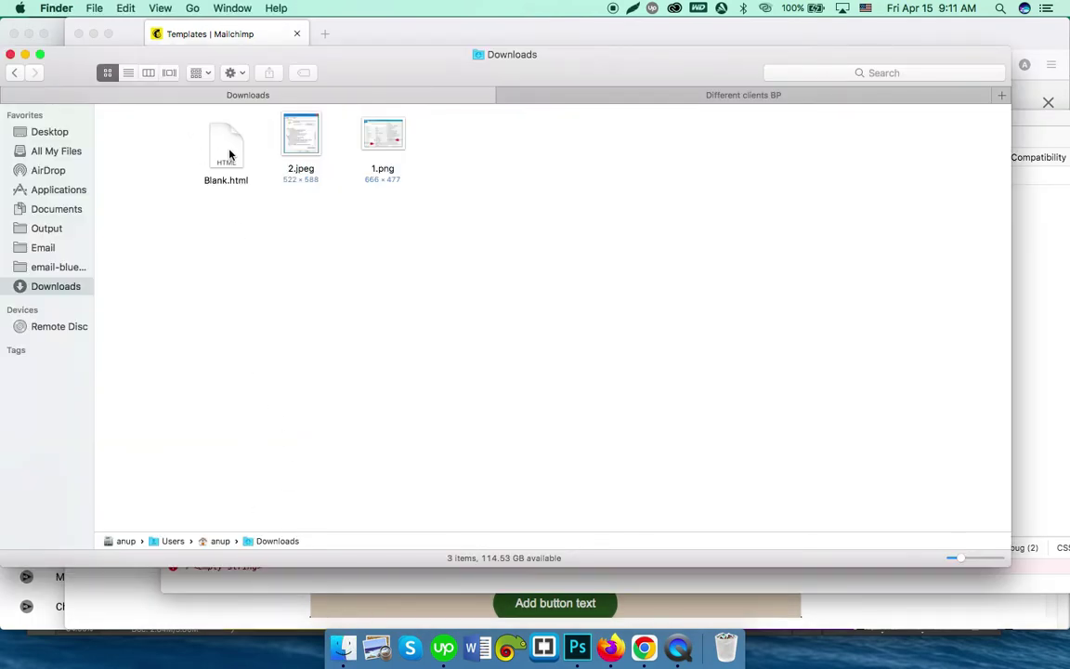
left_click_drag(206, 136, 196, 225)
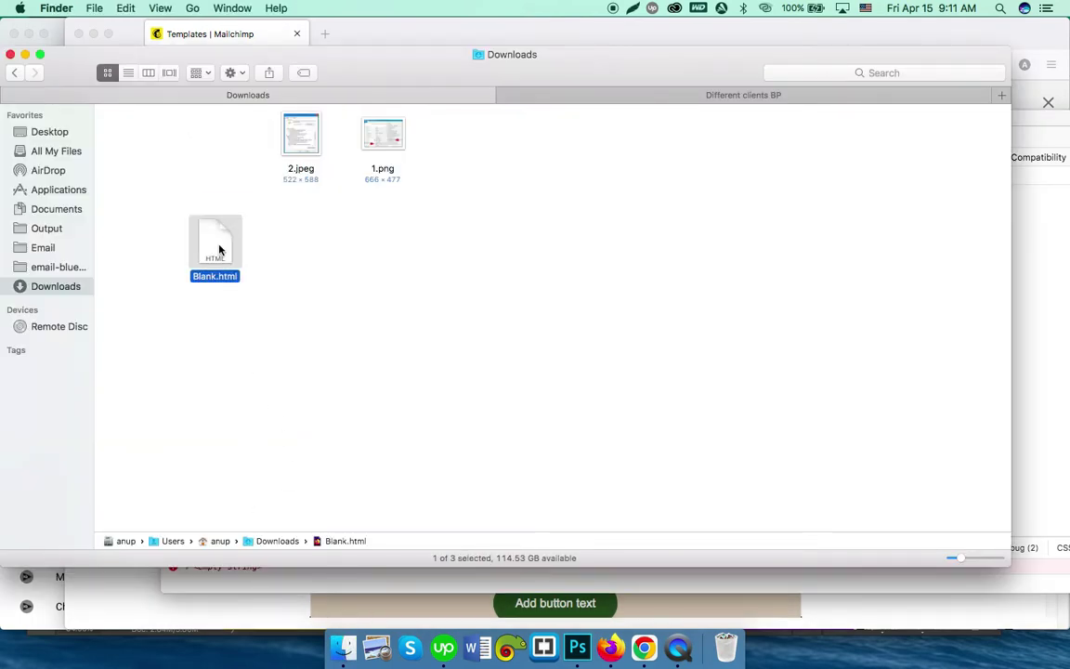
left_click(325, 251)
left_click(302, 141)
double_click(303, 141)
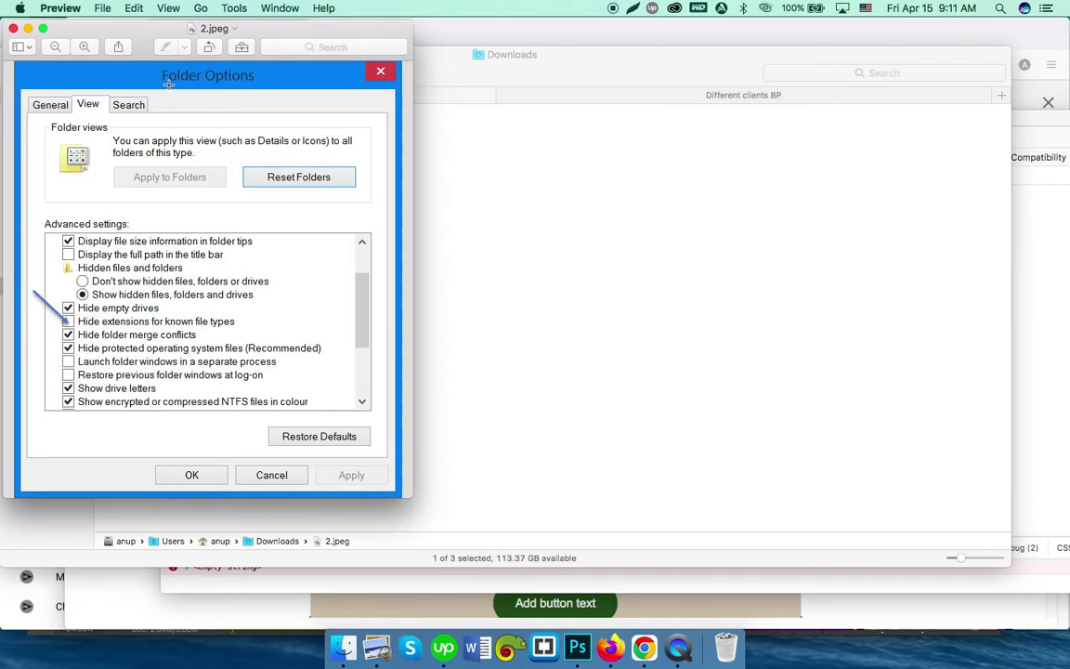
Open 1.png in Preview, then select Blank.html back in Downloads.
left_click(576, 177)
double_click(382, 135)
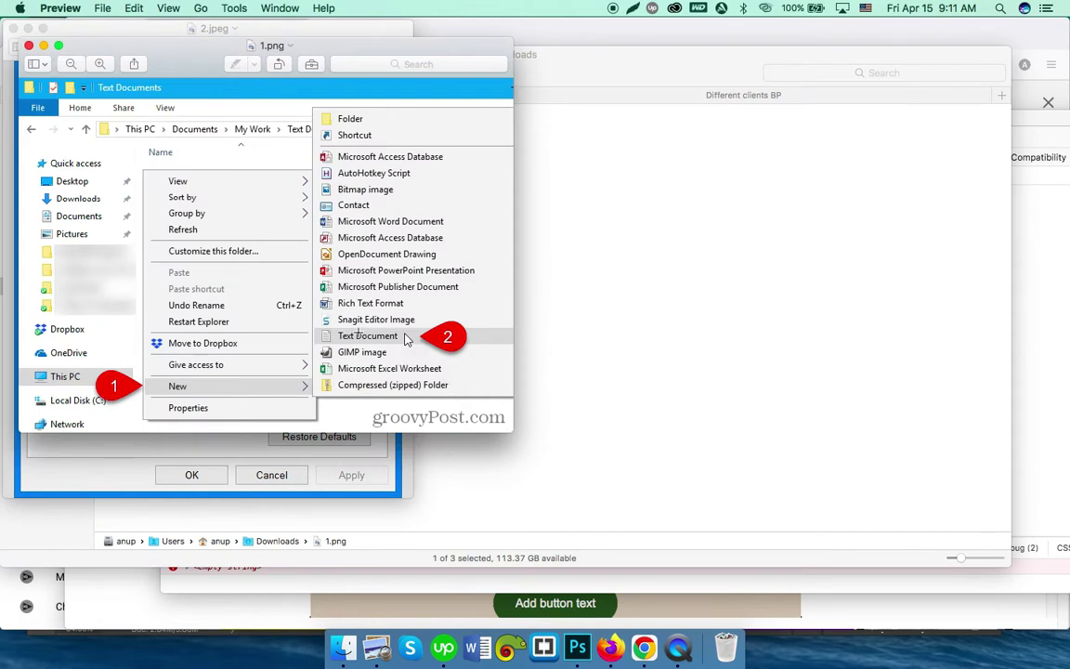
left_click(650, 336)
left_click(217, 267)
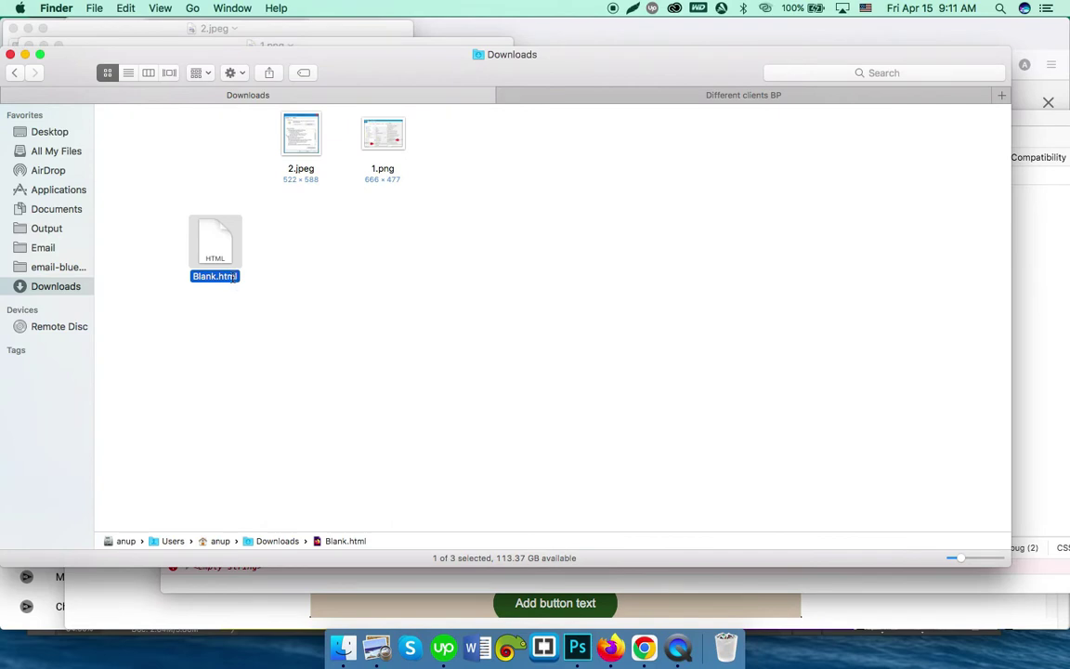
Rename Blank.html to 'New text doc.txt', accepting the .txt extension.
left_click(233, 276)
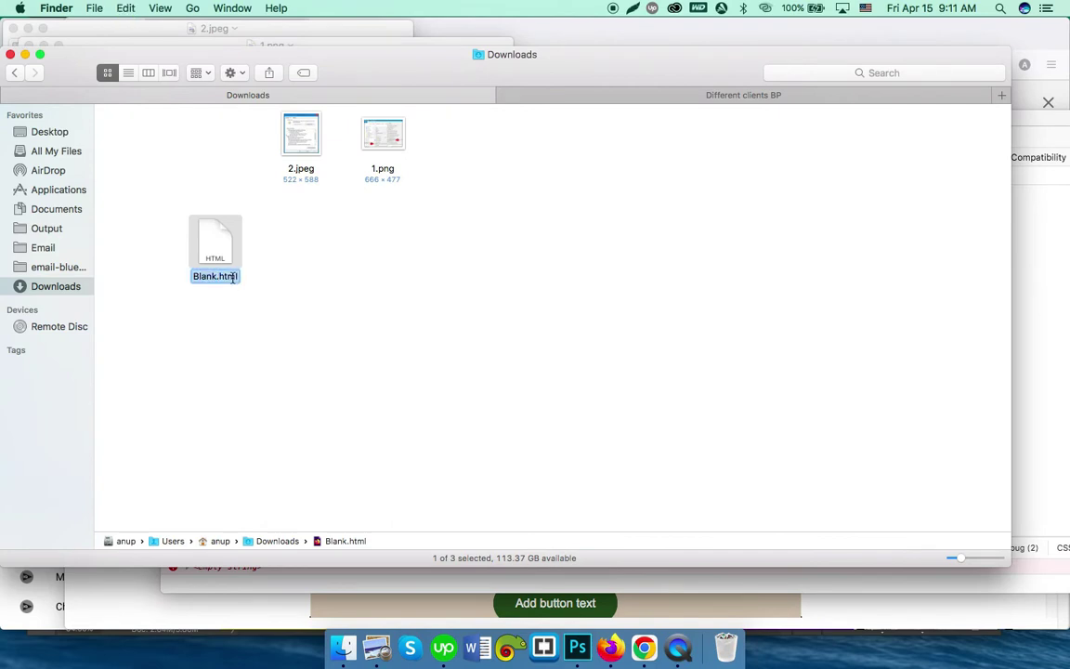
type("New ")
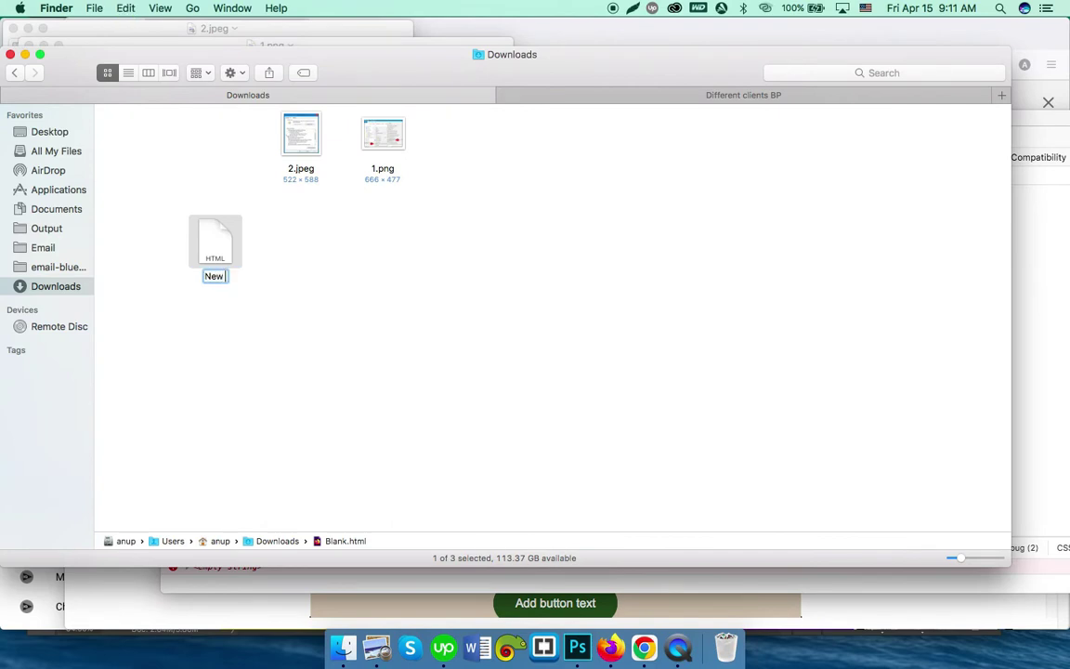
type("text d")
type("oc.")
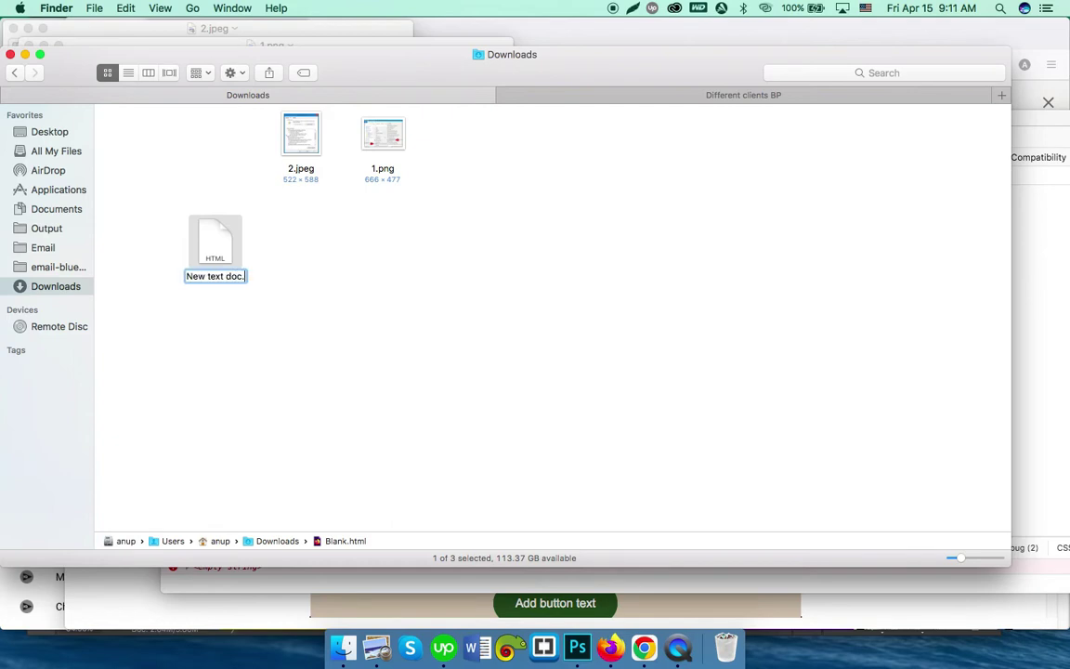
type("txt")
key("Return")
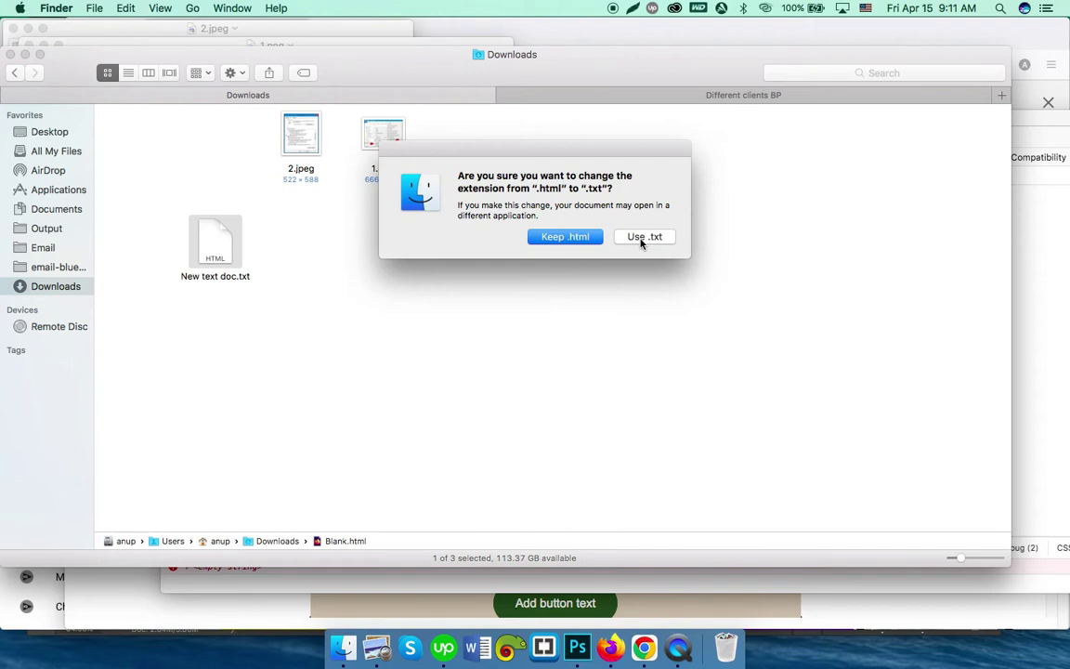
left_click(642, 238)
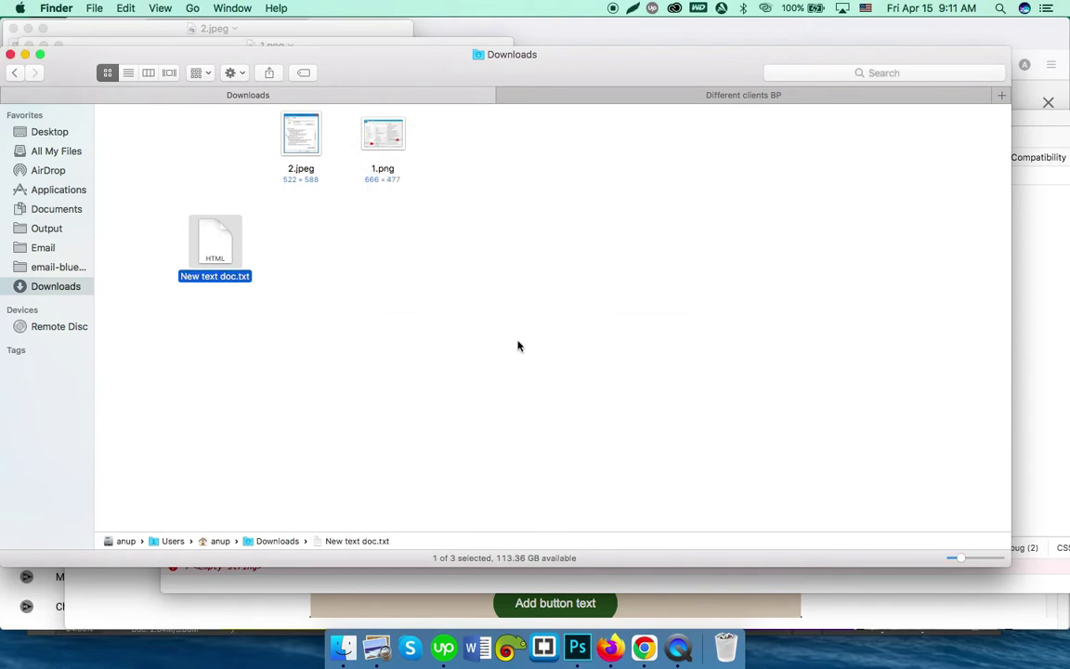
Paste the copied template HTML into New text doc.txt, save and close it.
double_click(222, 243)
key("super+v")
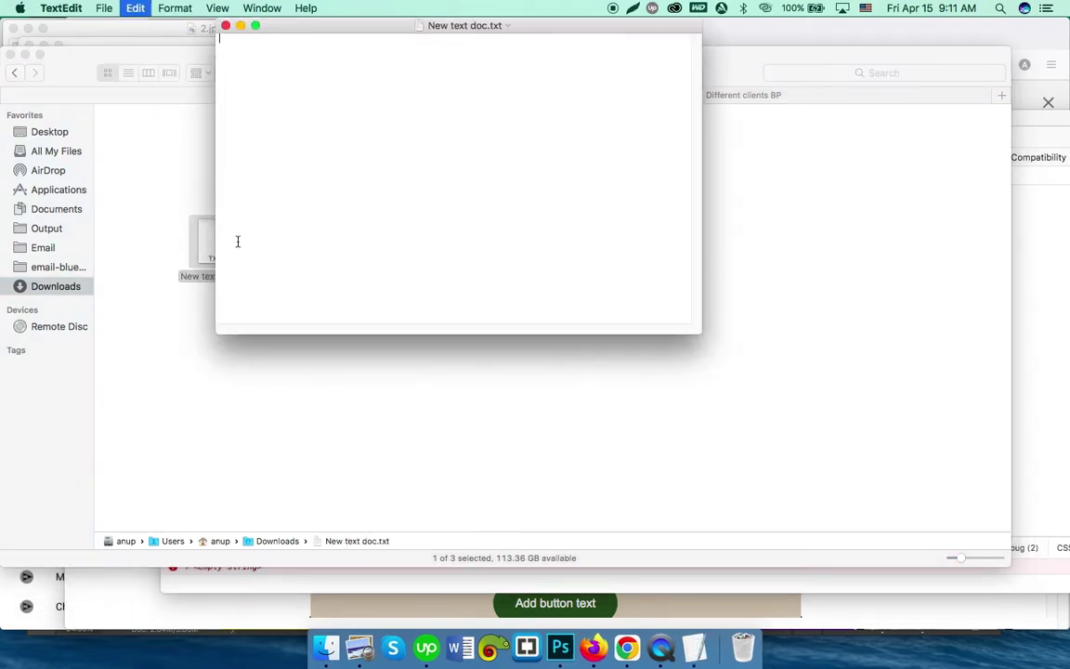
key("super+s")
left_click(226, 26)
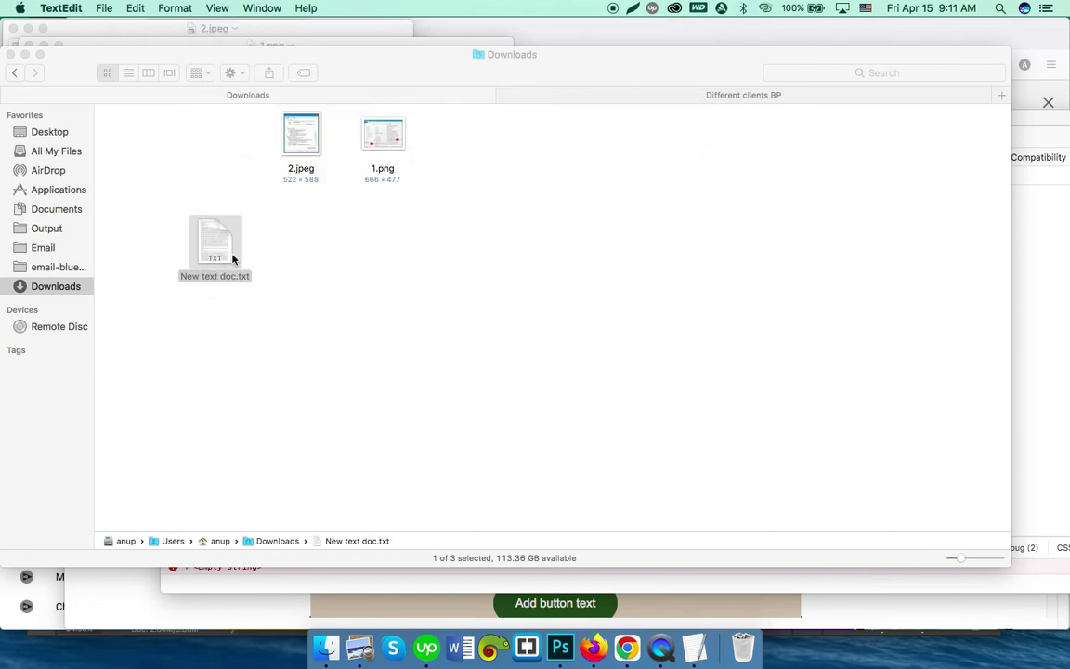
Change the file's extension from .txt to .html, accepting Use .html.
left_click(247, 279)
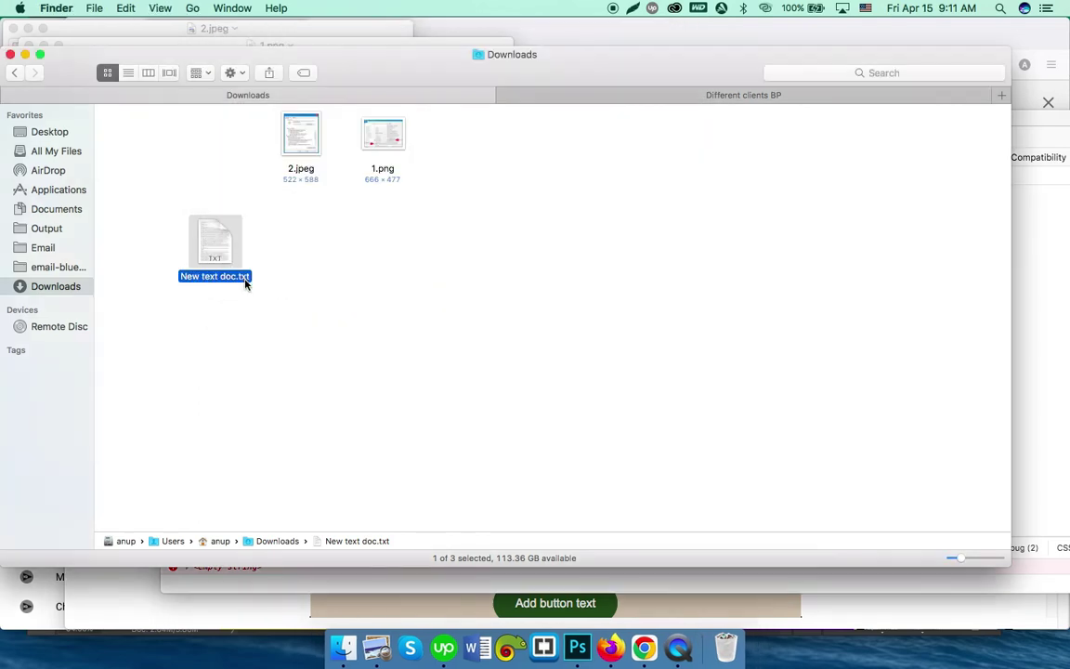
key("Return")
key("BackSpace")
key("BackSpace")
key("BackSpace")
type("htm")
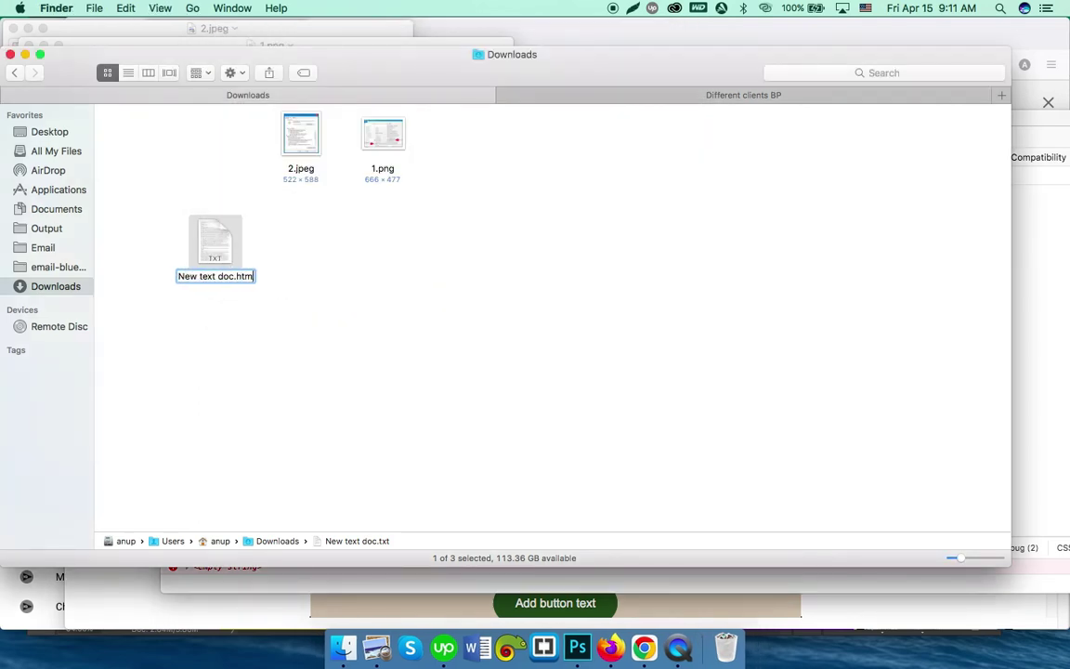
type("l")
key("Return")
left_click(629, 238)
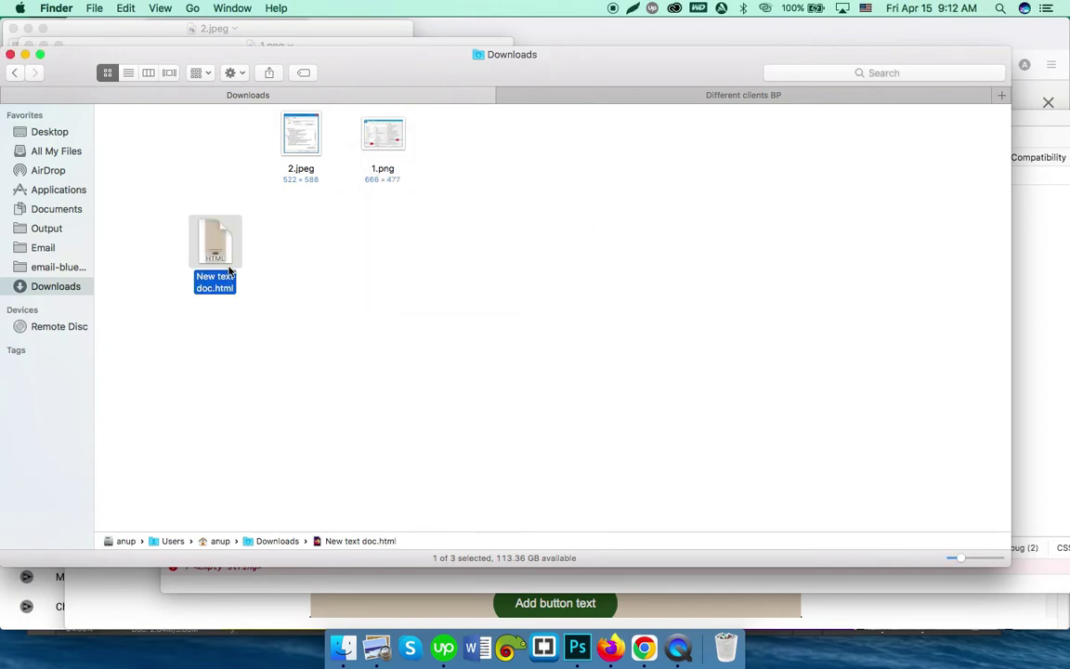
left_click_drag(200, 240, 427, 282)
Open New text doc.html in Firefox and inspect the email page.
double_click(438, 279)
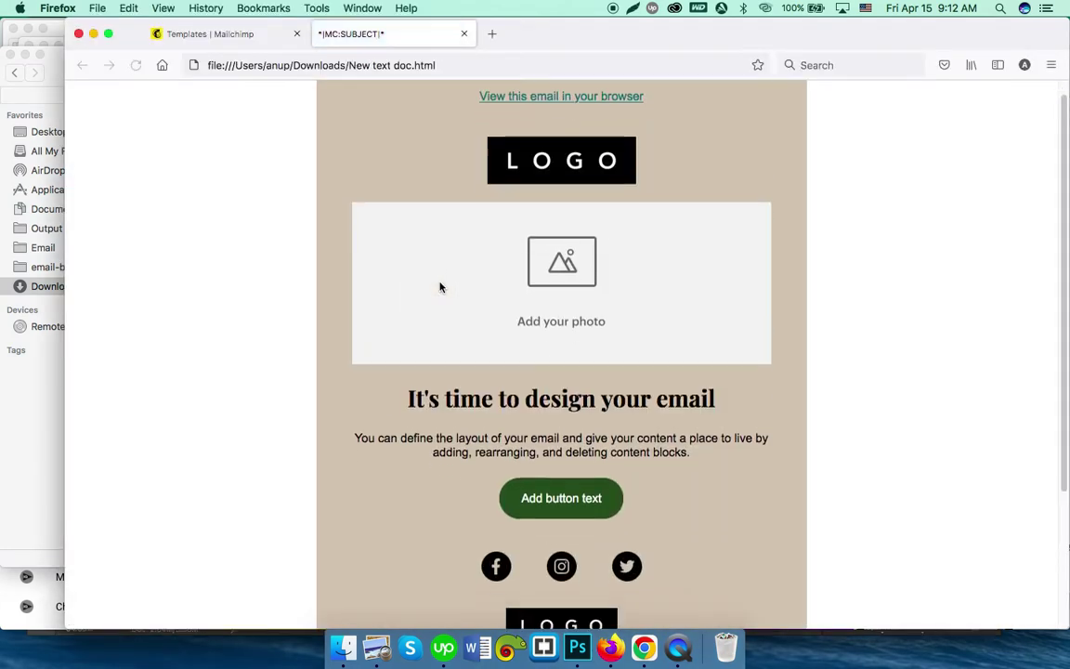
scroll(440, 286, "down", 3)
scroll(440, 286, "up", 3)
right_click(130, 253)
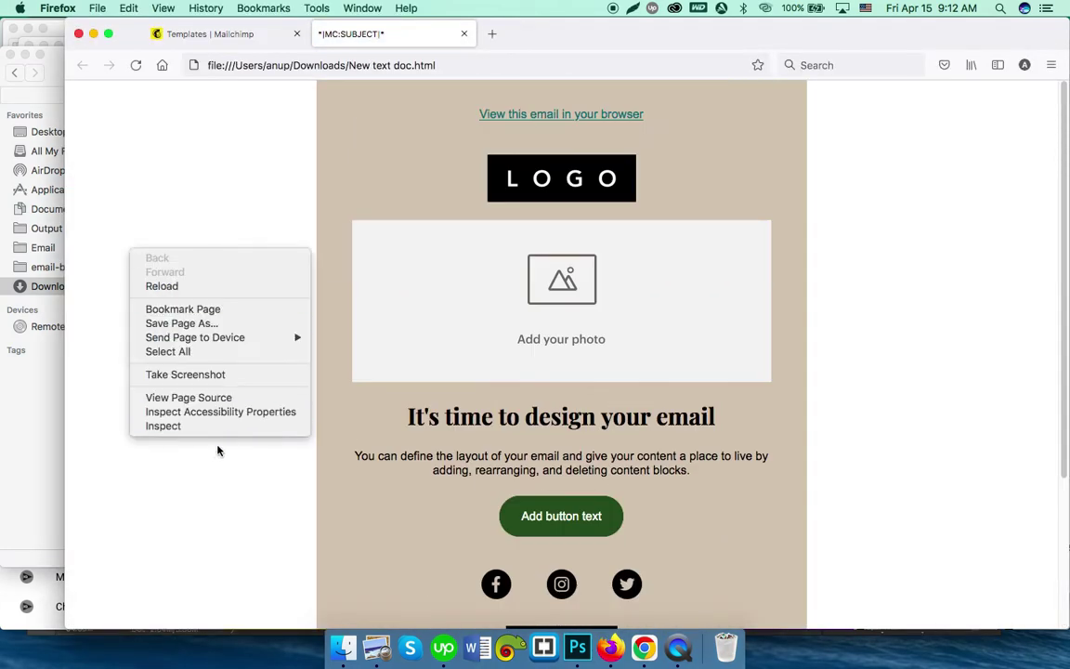
left_click(230, 427)
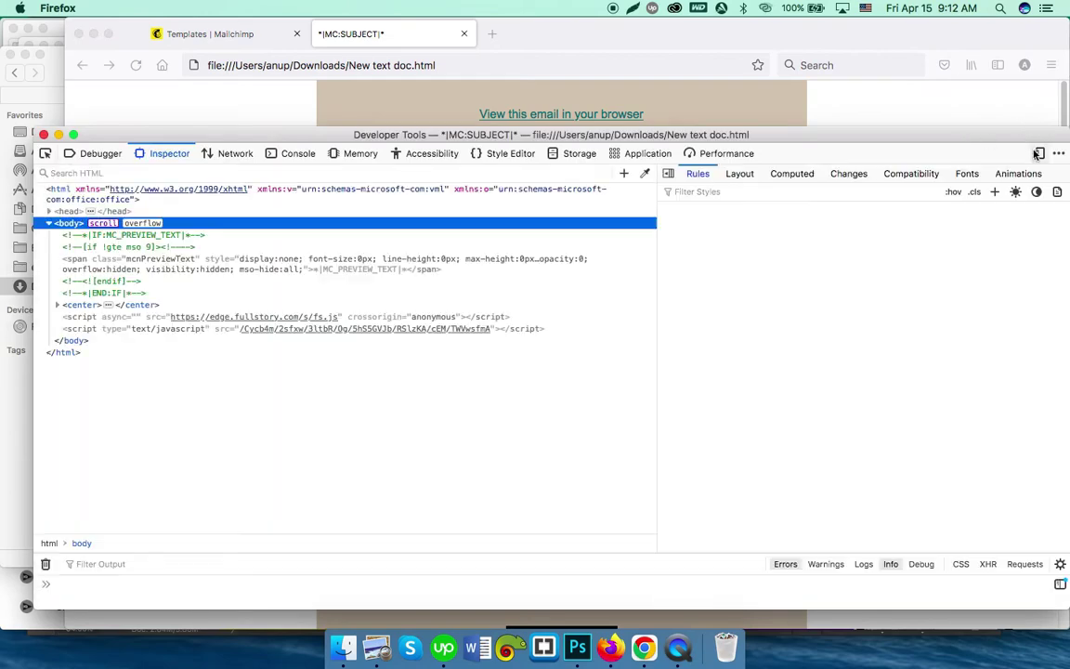
Check the email in Responsive Design Mode at about 360 px wide, then return to full width.
left_click(1037, 156)
left_click(806, 96)
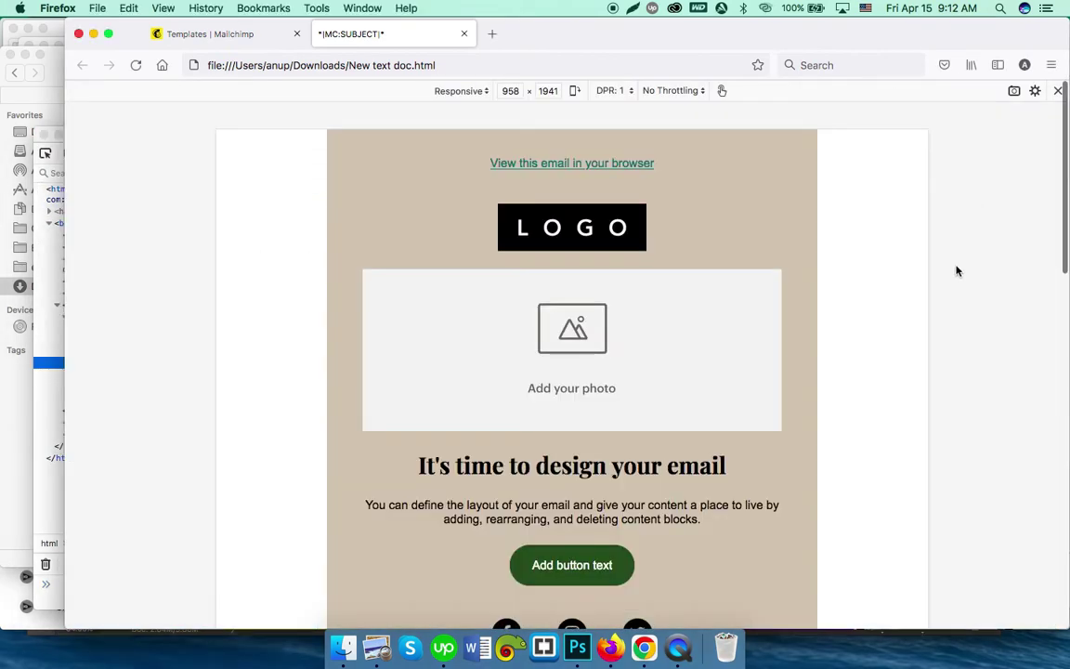
left_click_drag(928, 259, 683, 236)
scroll(633, 260, "down", 20)
scroll(633, 259, "up", 5)
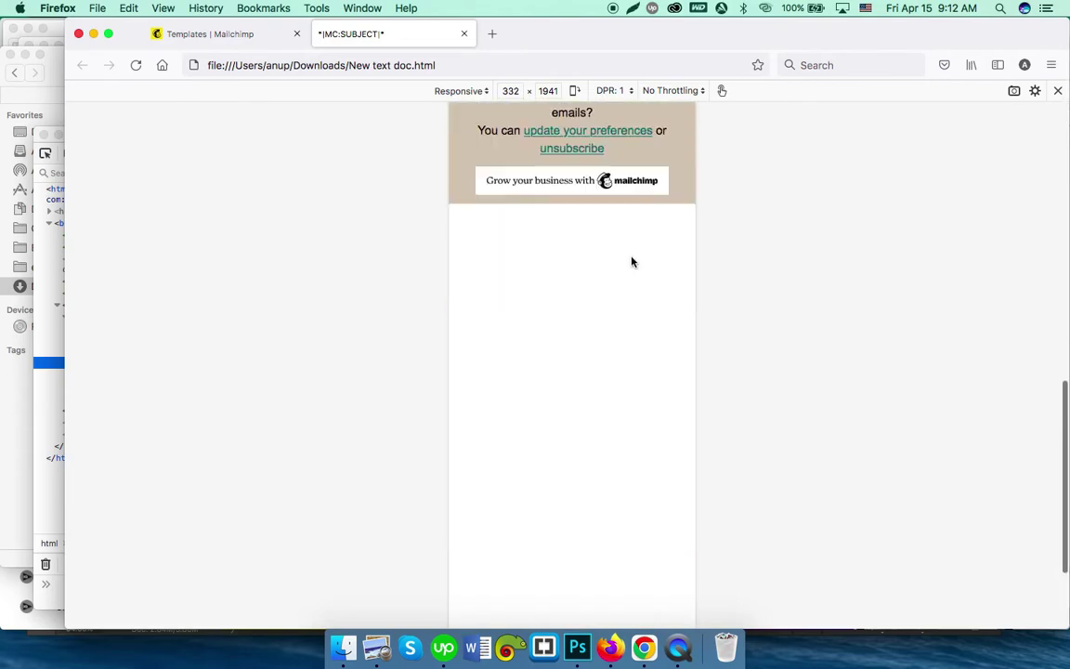
scroll(631, 258, "up", 3)
scroll(632, 260, "up", 5)
scroll(632, 263, "up", 8)
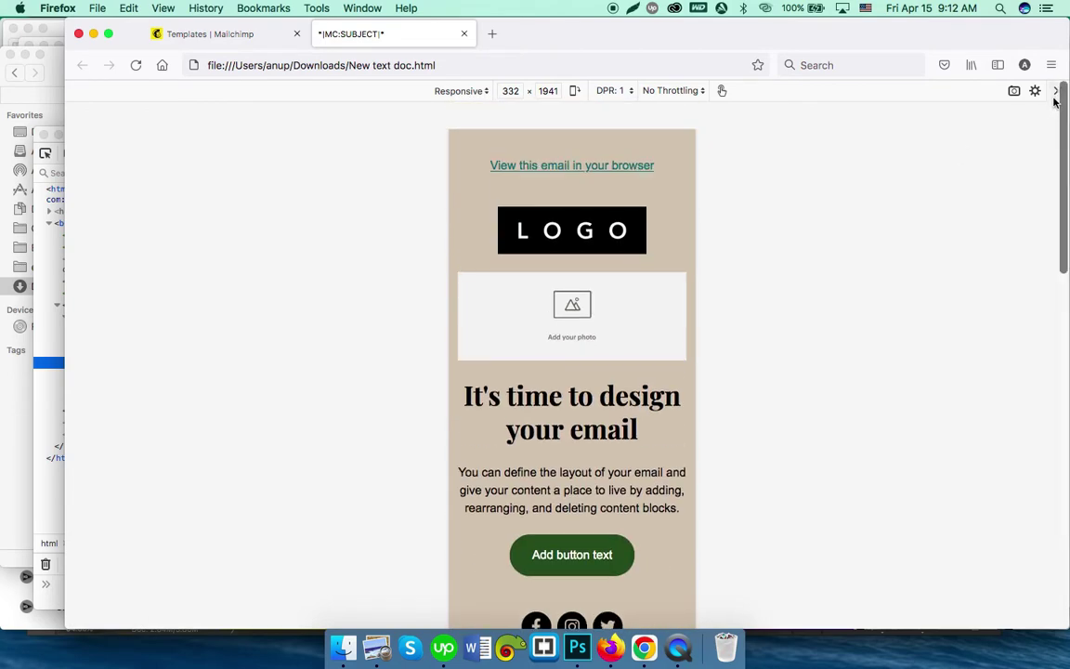
left_click(1056, 91)
scroll(562, 390, "down", 3)
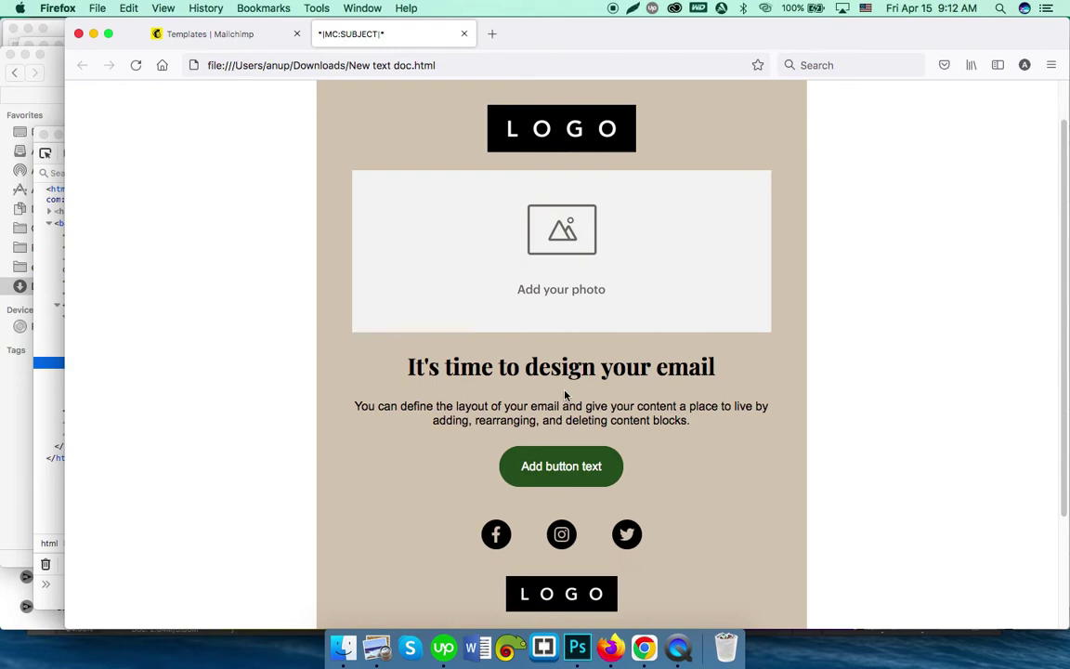
scroll(564, 393, "up", 3)
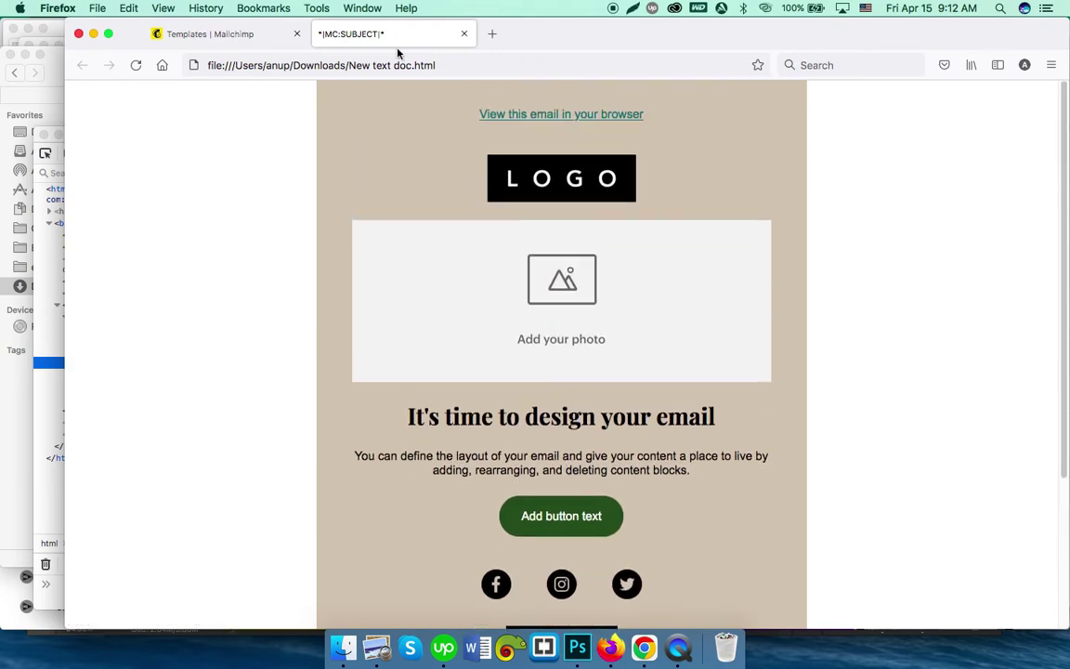
Close the local email tab, keep New text doc.txt, and go to Chrome's Email files Drive tab.
middle_click(411, 28)
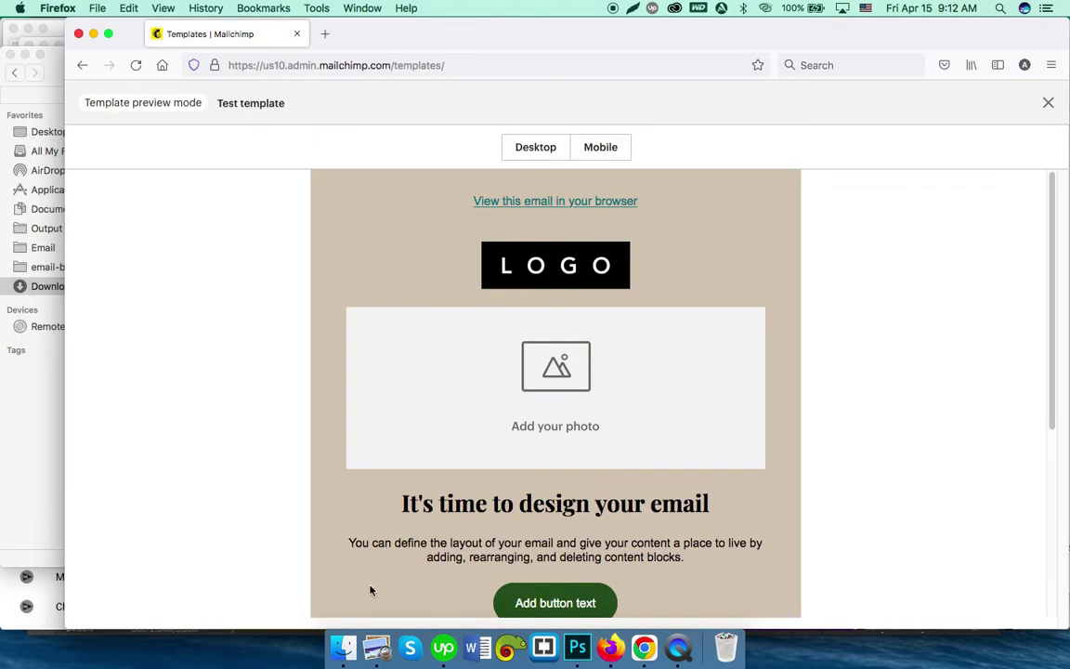
left_click(342, 649)
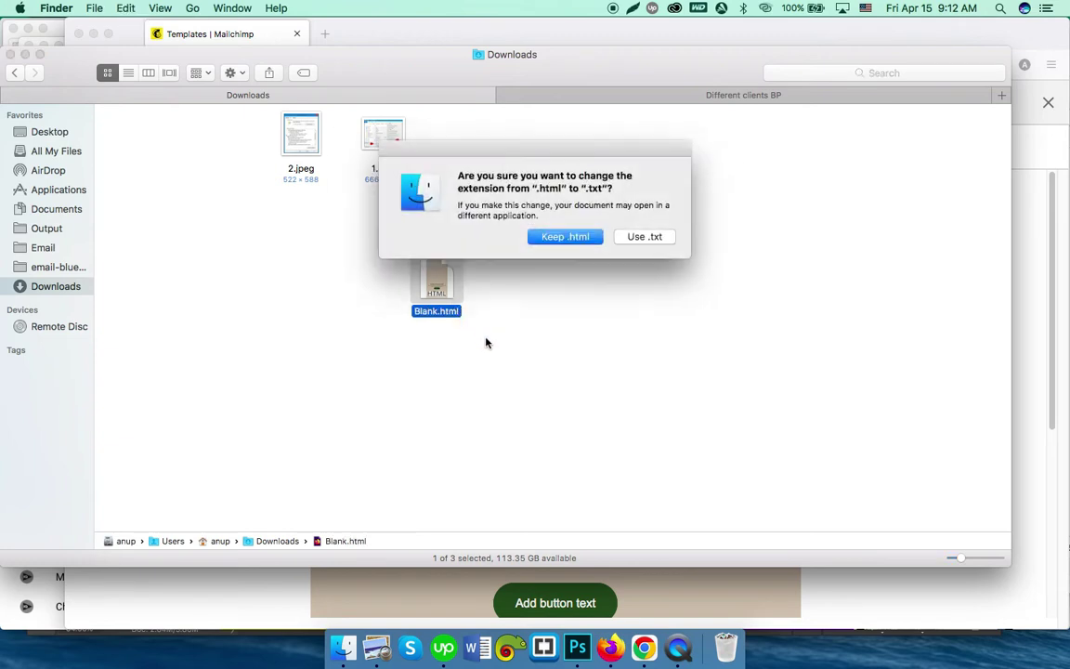
left_click(630, 238)
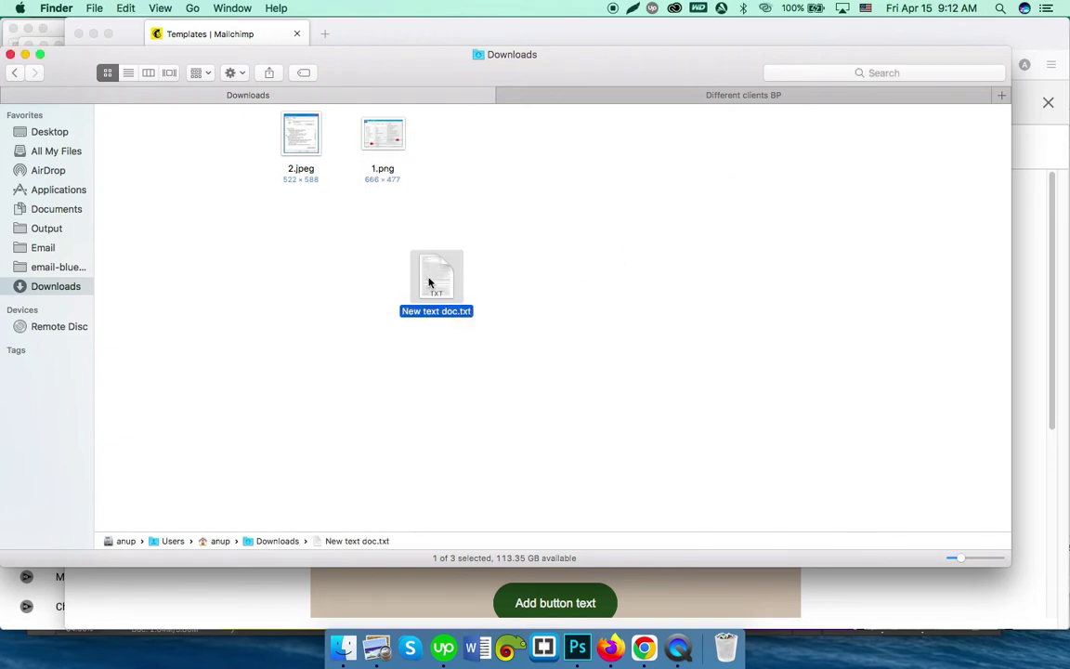
left_click_drag(430, 287, 251, 281)
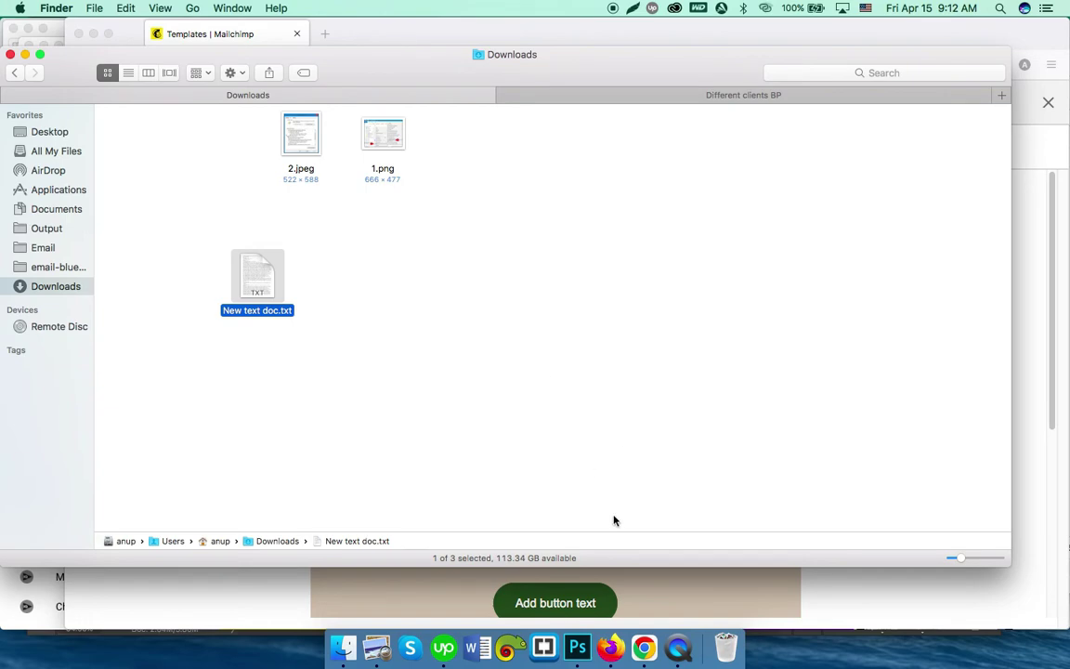
left_click(645, 649)
left_click(130, 39)
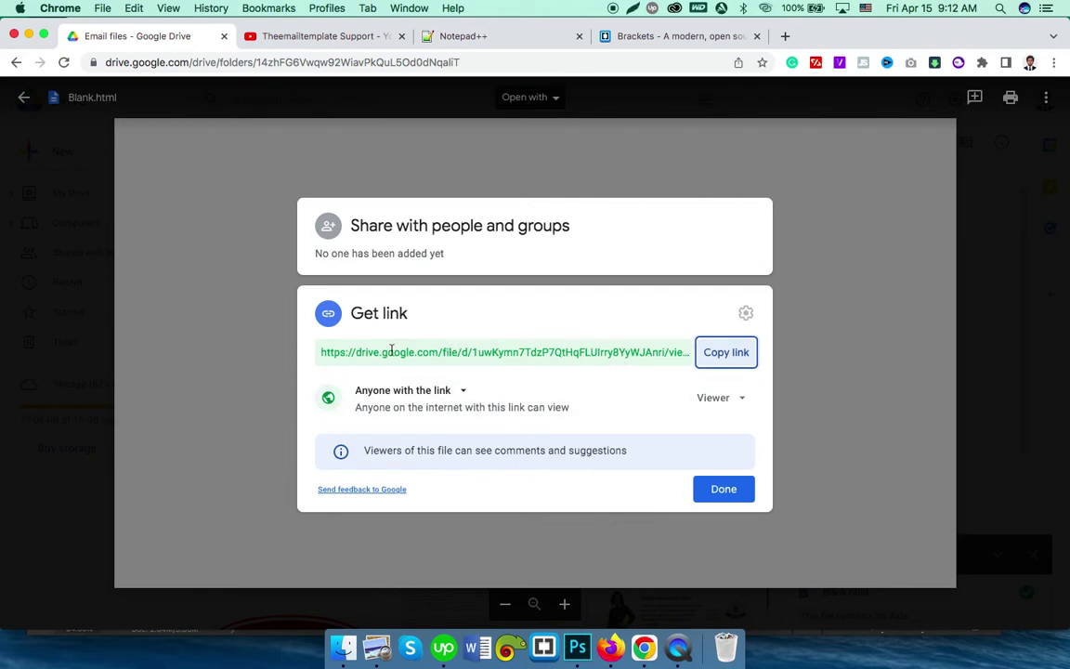
Copy the Google Drive share link for Blank.html.
left_click(721, 355)
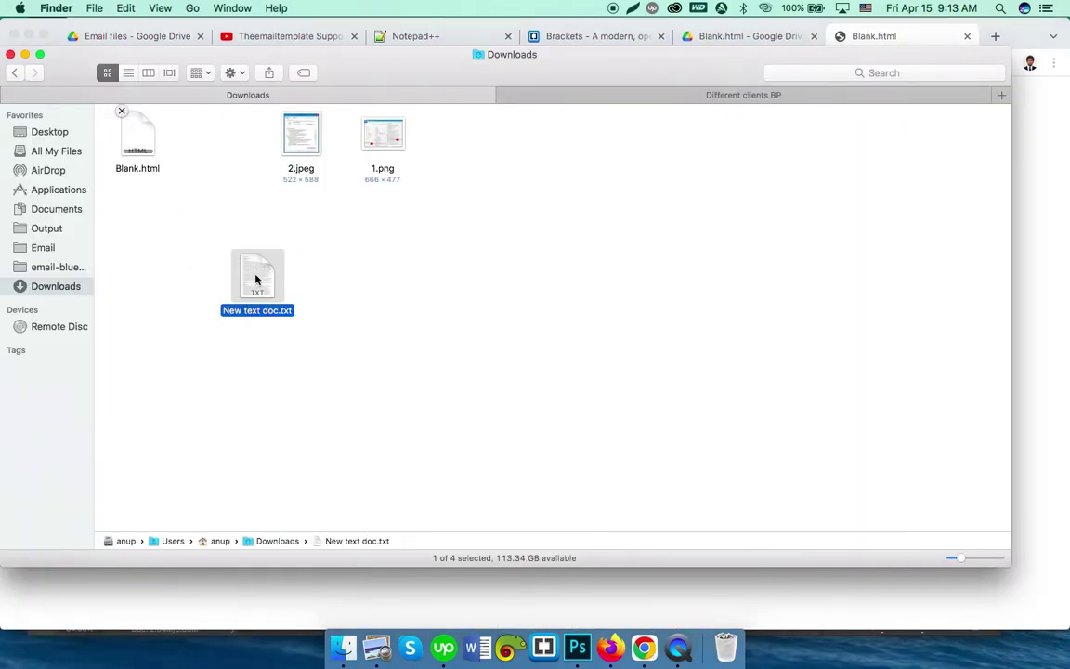
Delete New text doc.txt from Downloads, leaving Blank.html, and bring up the Notepad++ site in Chrome.
key("super+BackSpace")
left_click_drag(135, 139, 344, 321)
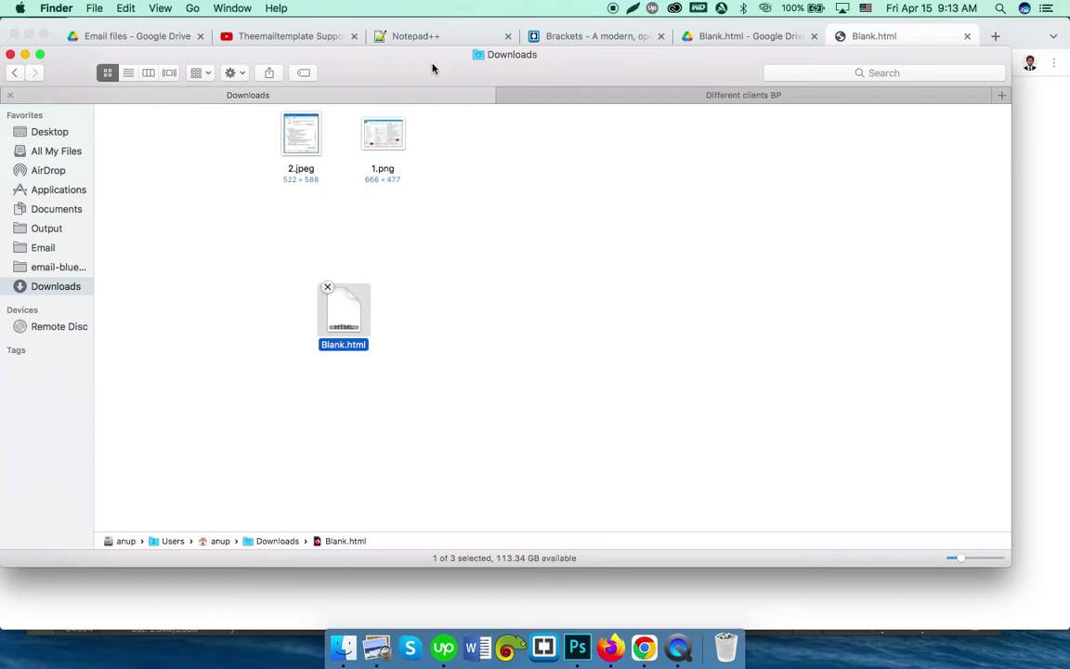
left_click(431, 36)
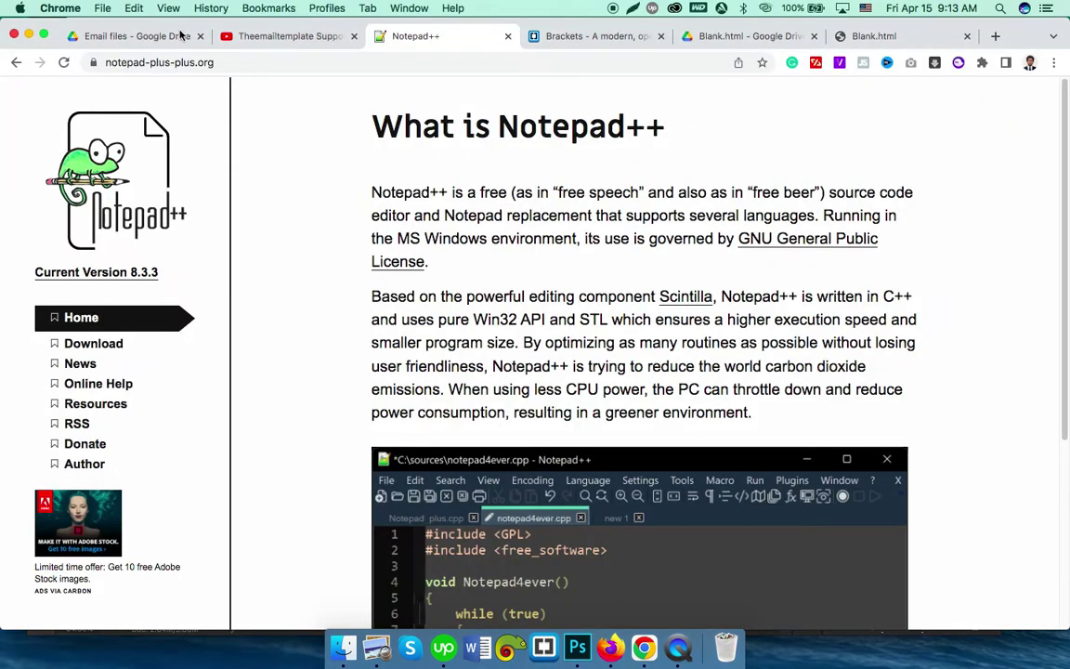
Browse the Notepad++ downloads page and the Brackets website in Chrome.
left_click(555, 36)
left_click(466, 44)
left_click(109, 350)
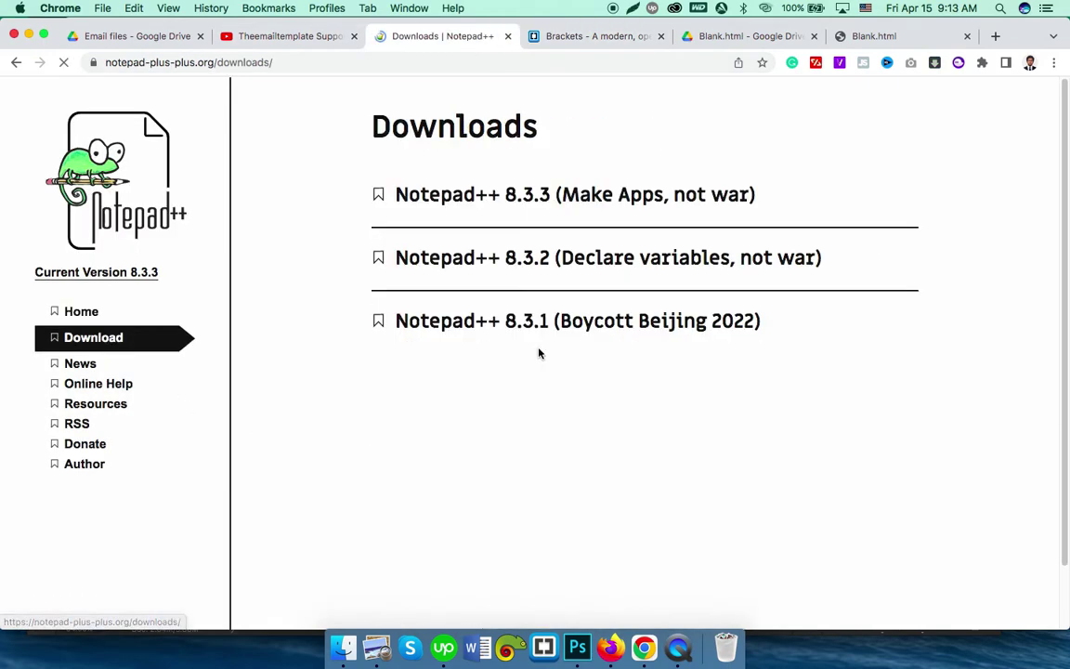
left_click(594, 37)
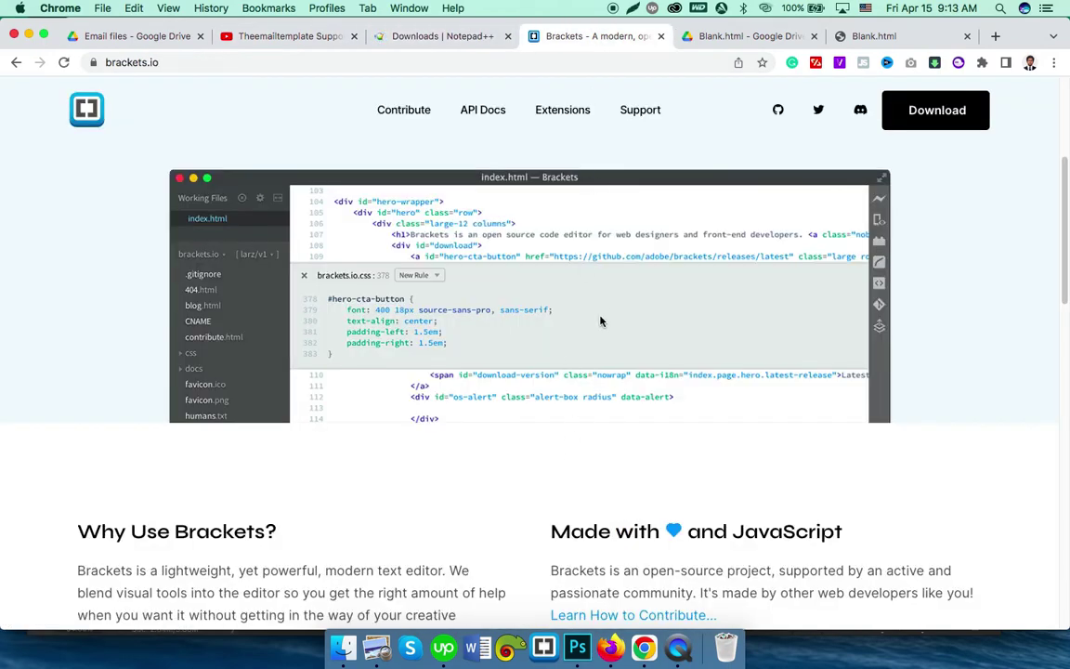
scroll(538, 282, "up", 5)
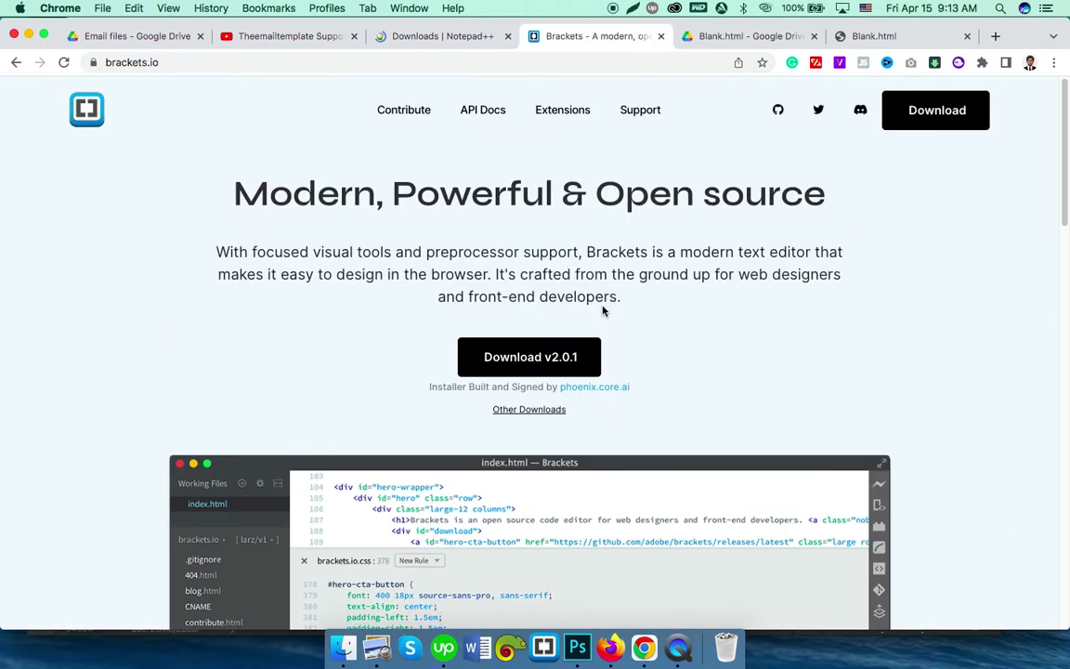
Launch the Brackets editor from the Dock, then bring Firefox's Test template preview forward.
left_click(539, 645)
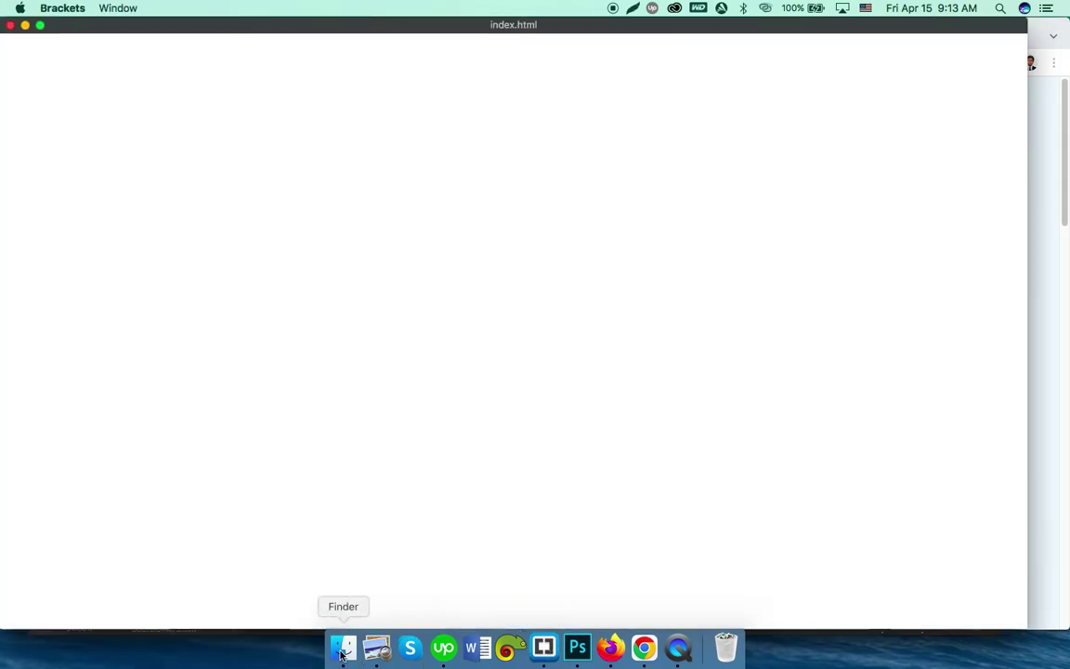
left_click(344, 649)
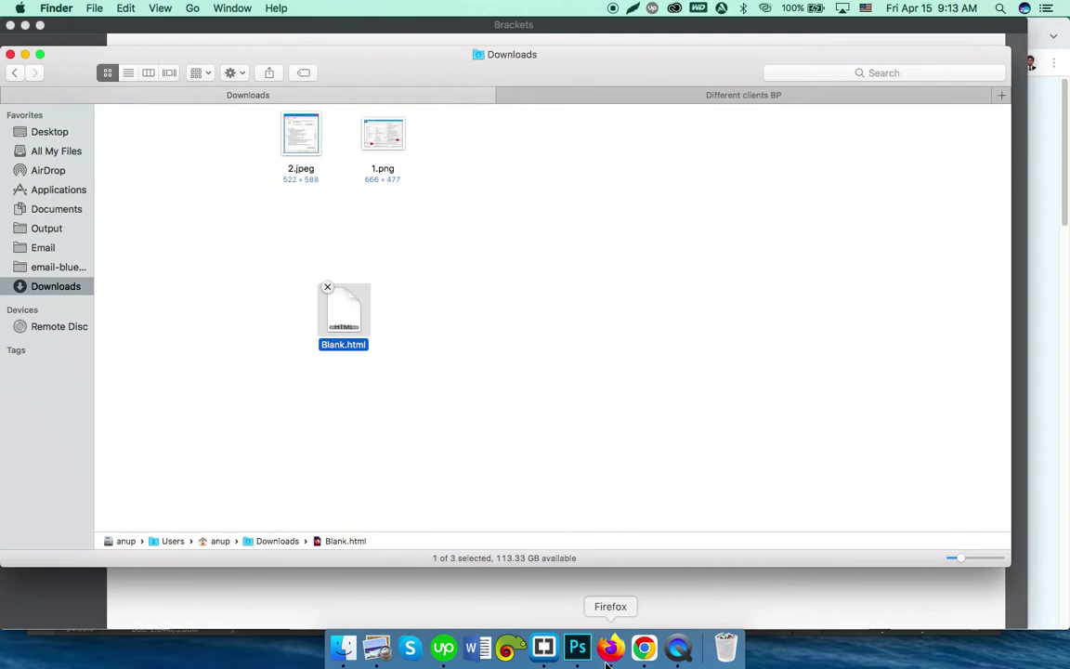
left_click(643, 648)
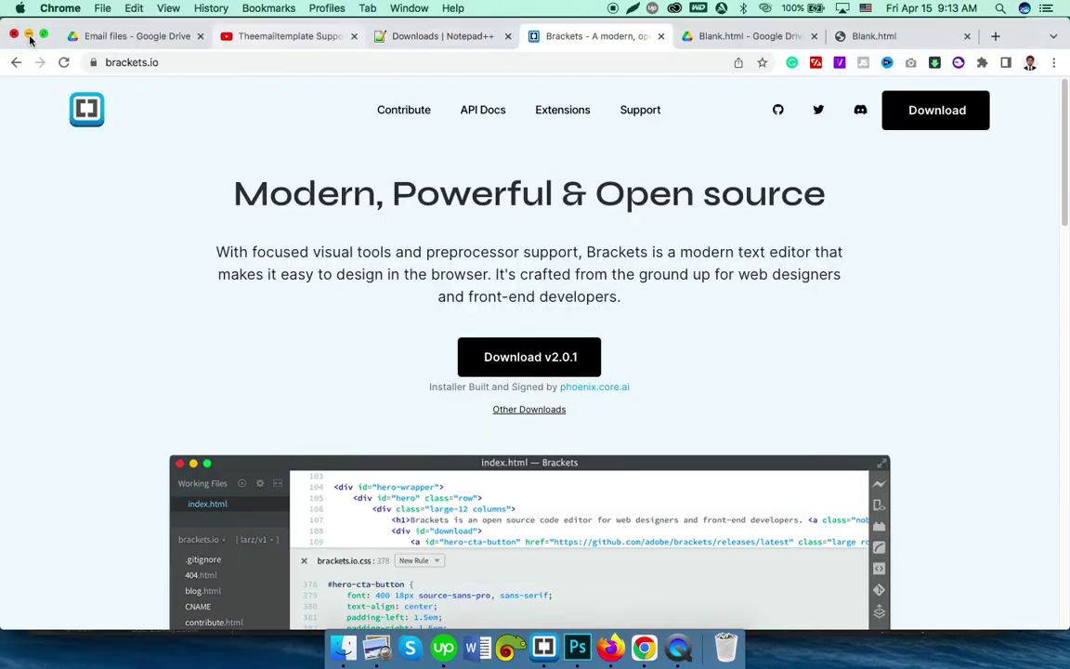
left_click(610, 647)
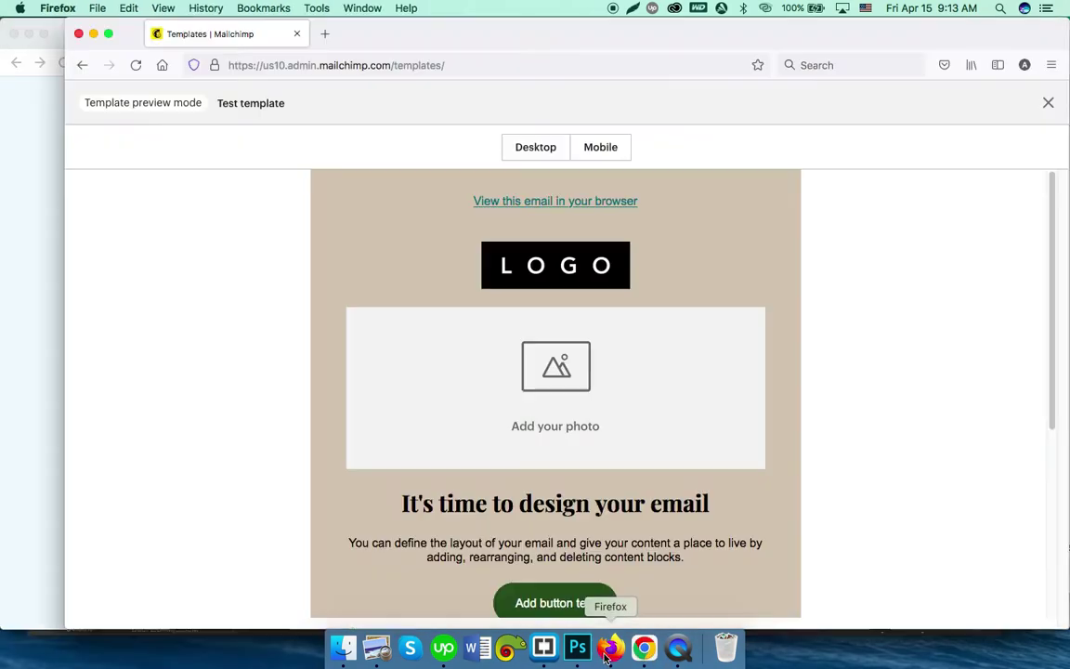
Inspect the email preview and open its <html> node with Edit As HTML, then switch to Finder.
right_click(198, 316)
left_click(240, 506)
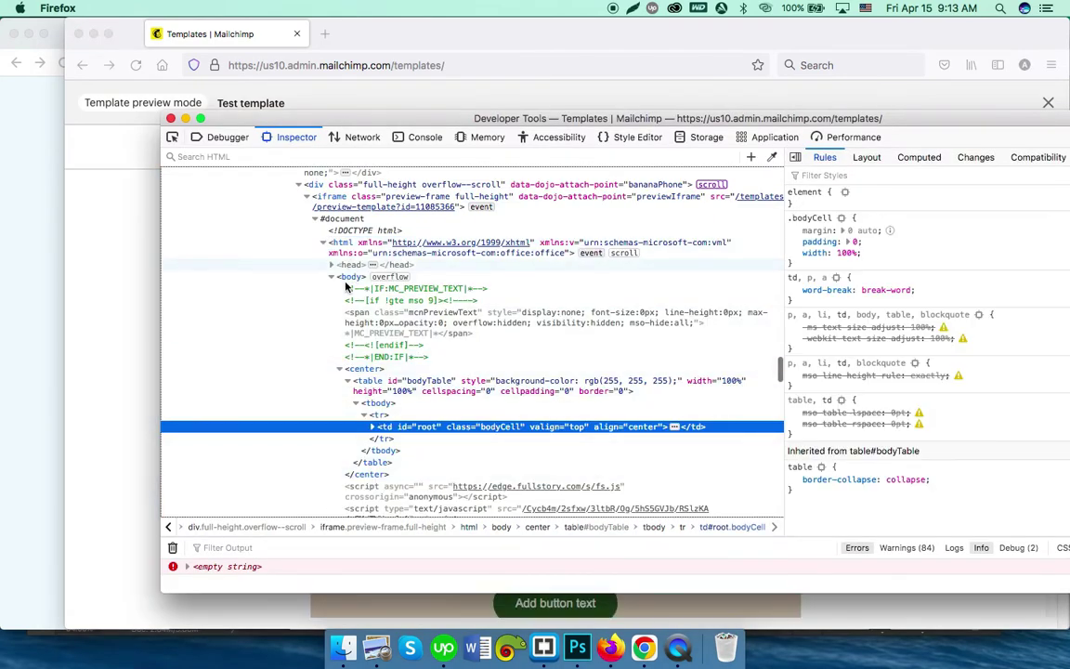
right_click(307, 241)
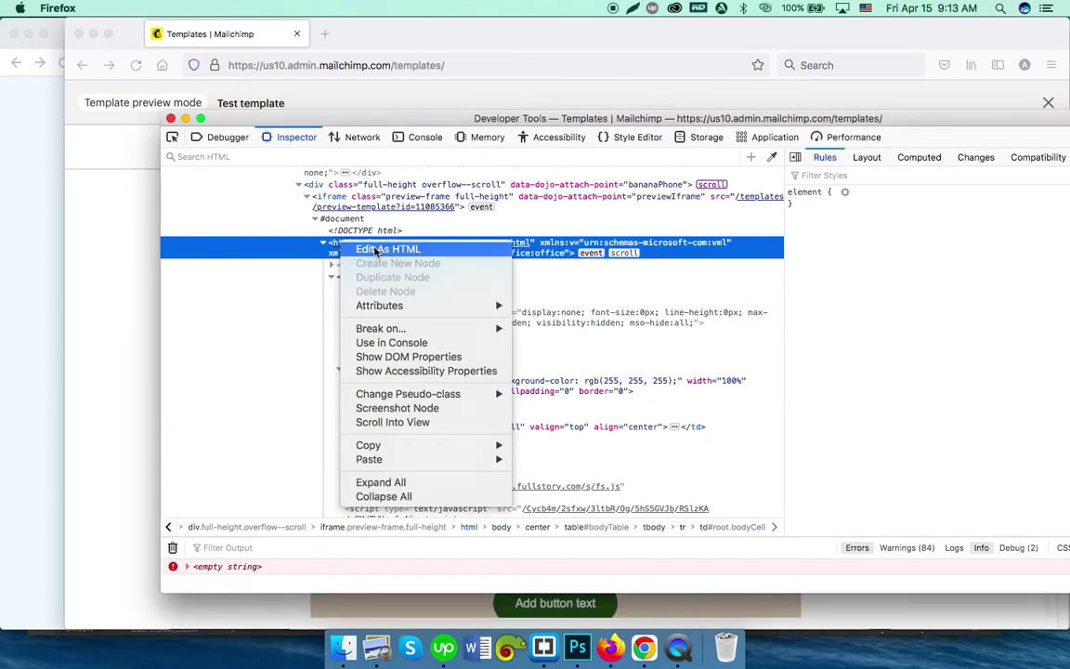
left_click(306, 247)
left_click(342, 647)
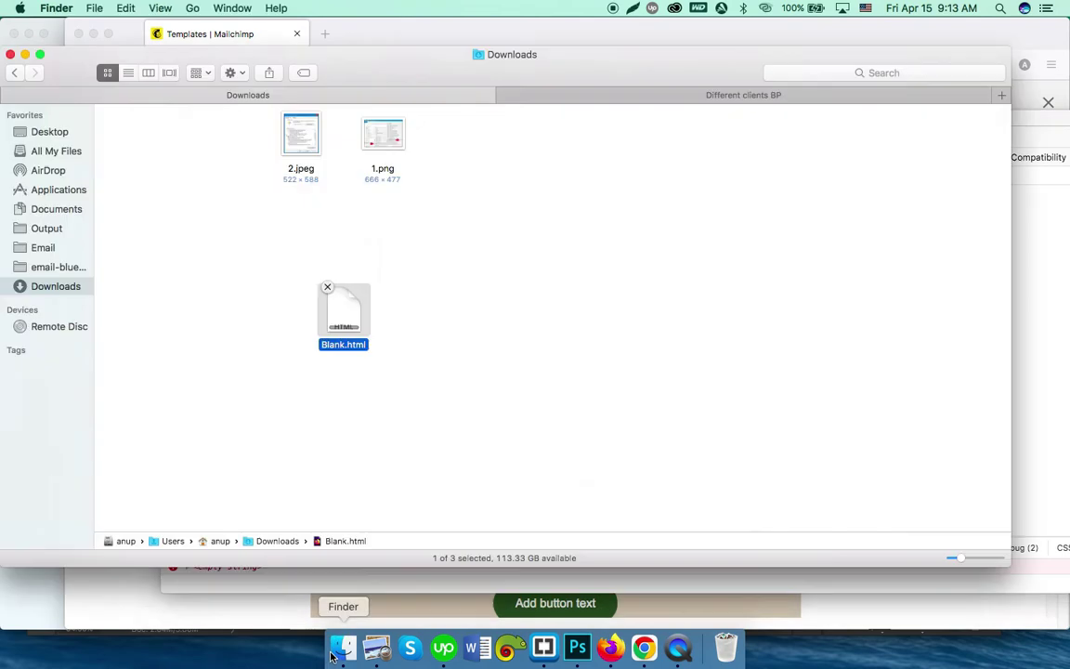
Open Blank.html with Brackets, paste the copied Mailchimp HTML, save with Cmd+S and confirm via File menu.
right_click(348, 312)
mouse_move(390, 330)
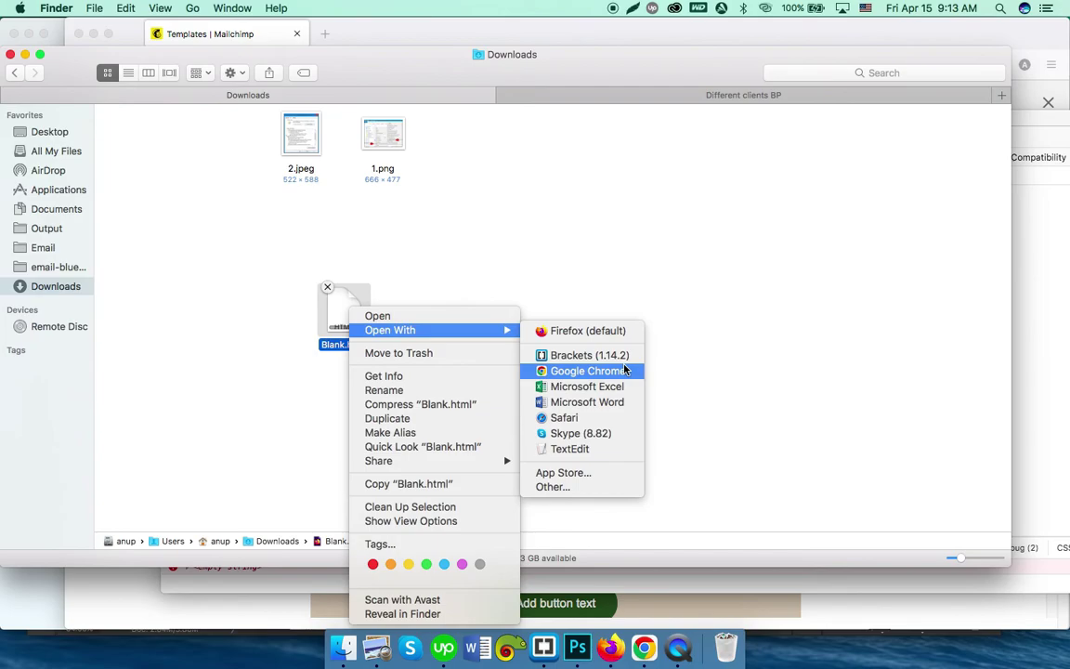
left_click(587, 355)
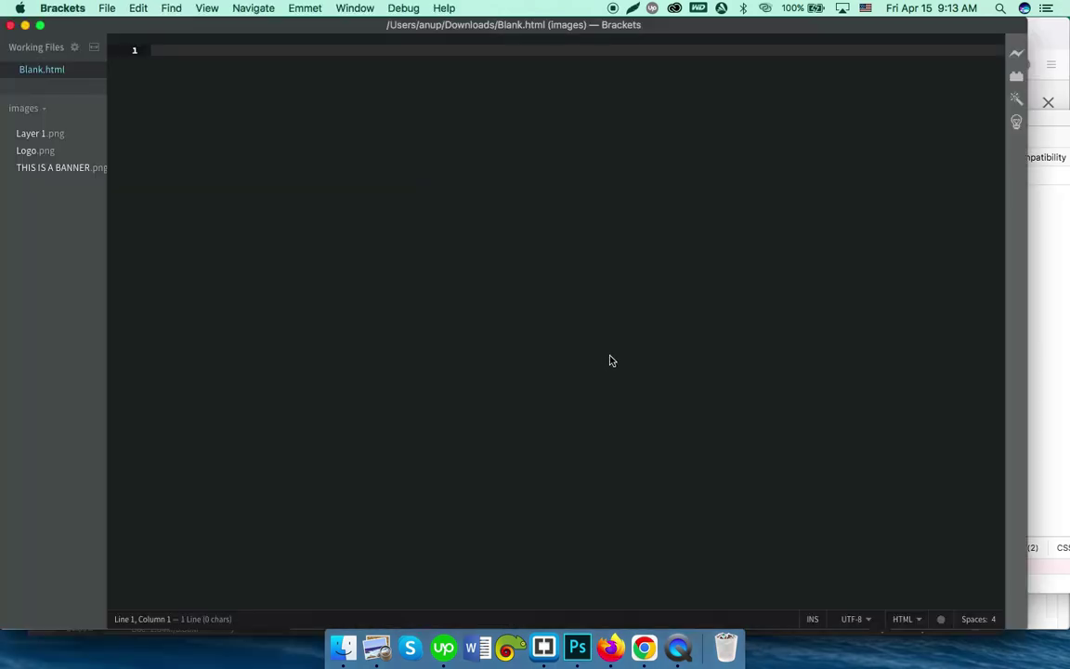
key("super+v")
key("super+s")
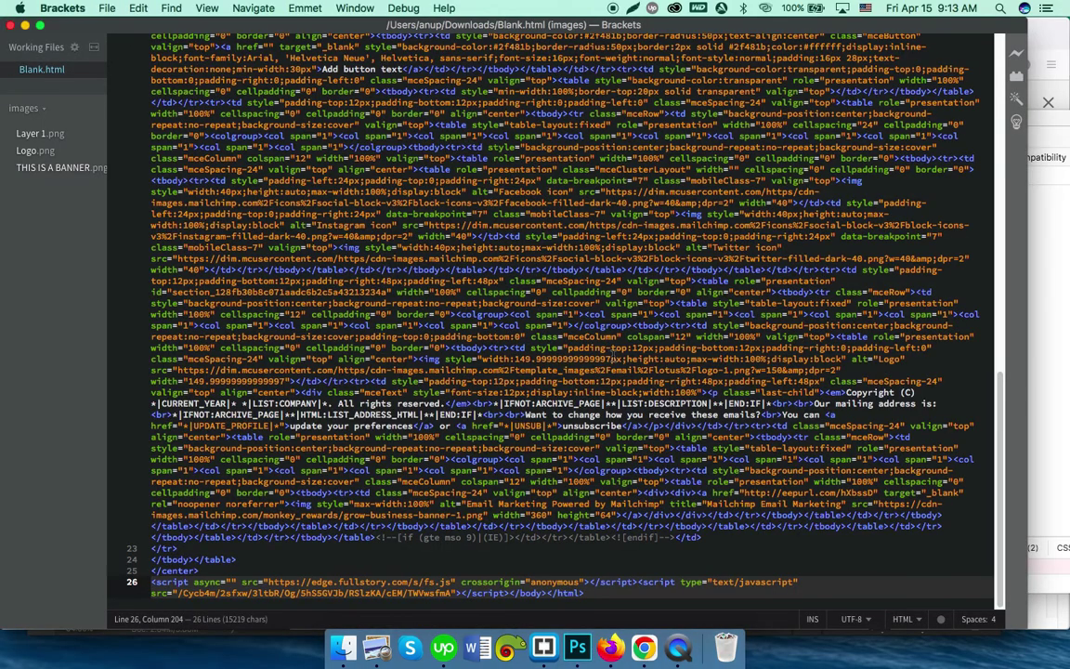
scroll(613, 357, "up", 15)
scroll(552, 322, "down", 10)
scroll(552, 322, "down", 5)
left_click(102, 8)
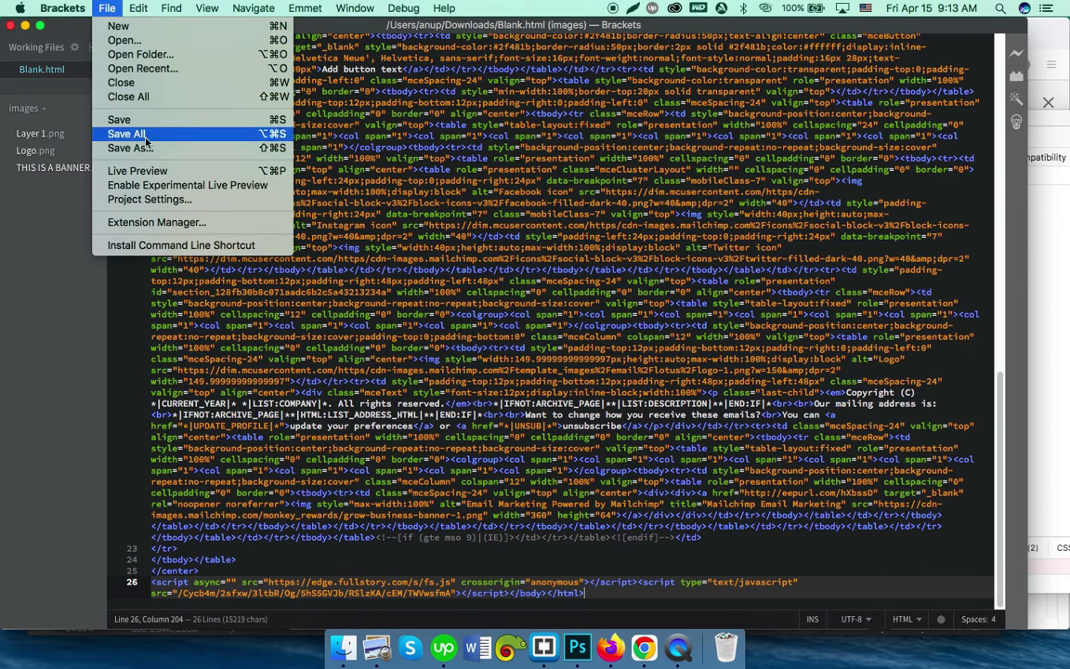
left_click(343, 647)
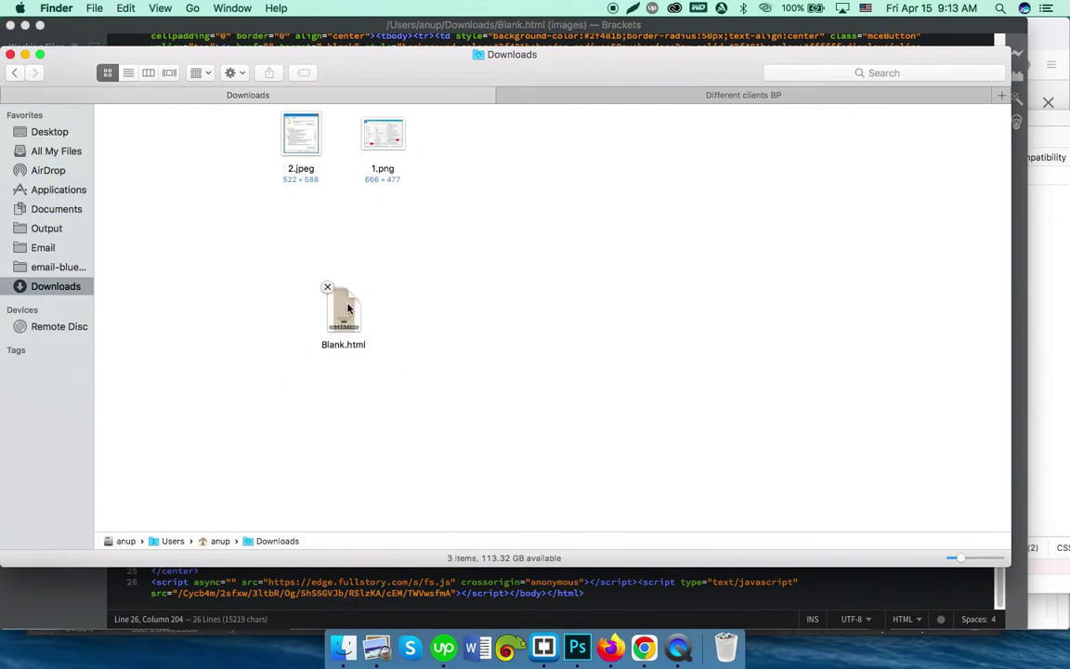
Reposition the Blank.html icon in Downloads, dismissing Open With unused, then switch to Firefox's inspector.
left_click_drag(343, 311, 744, 279)
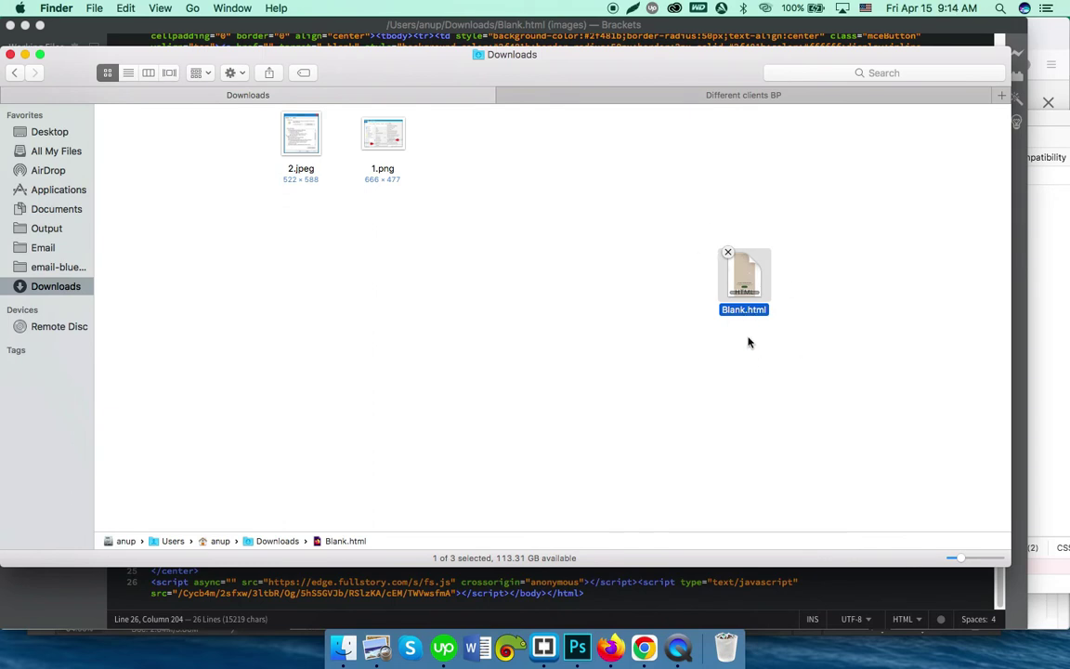
left_click_drag(744, 277, 666, 258)
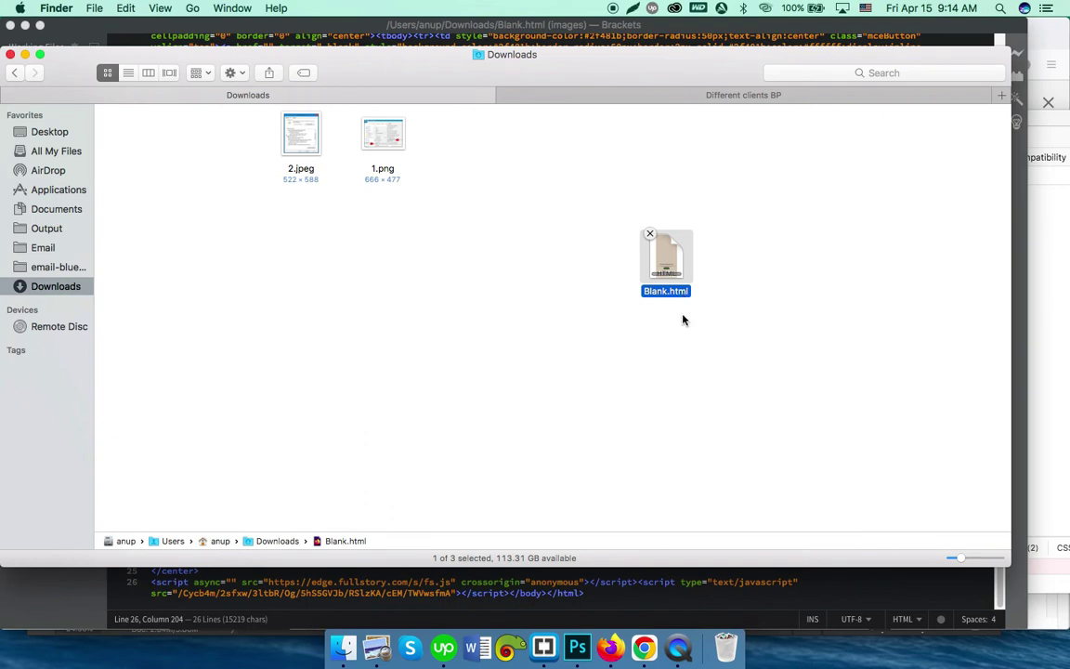
right_click(662, 253)
mouse_move(702, 269)
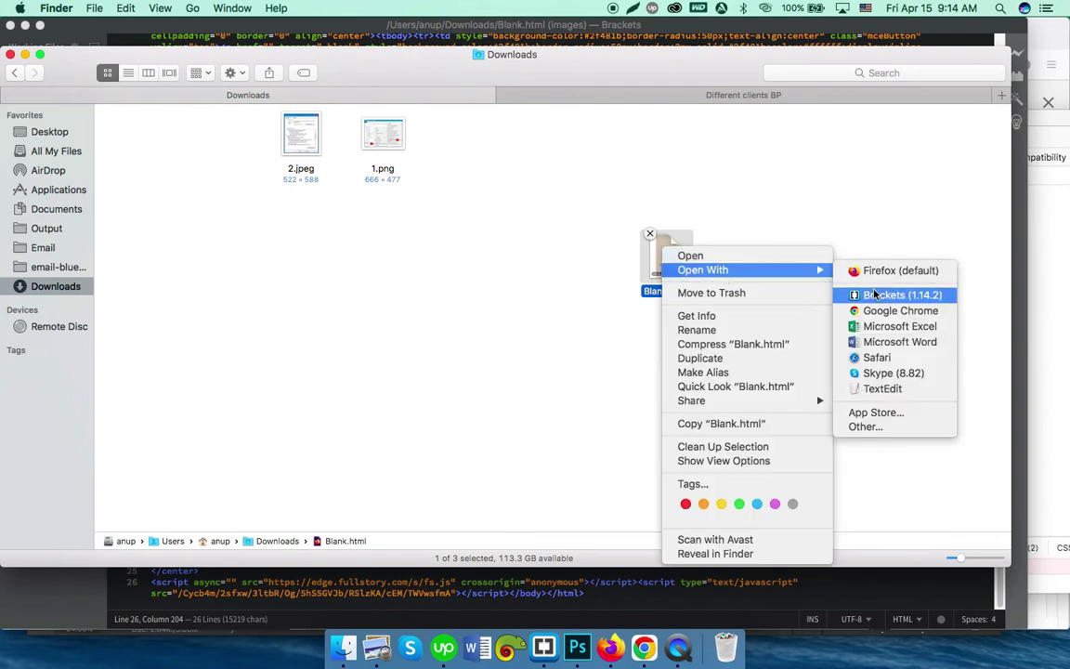
left_click(859, 179)
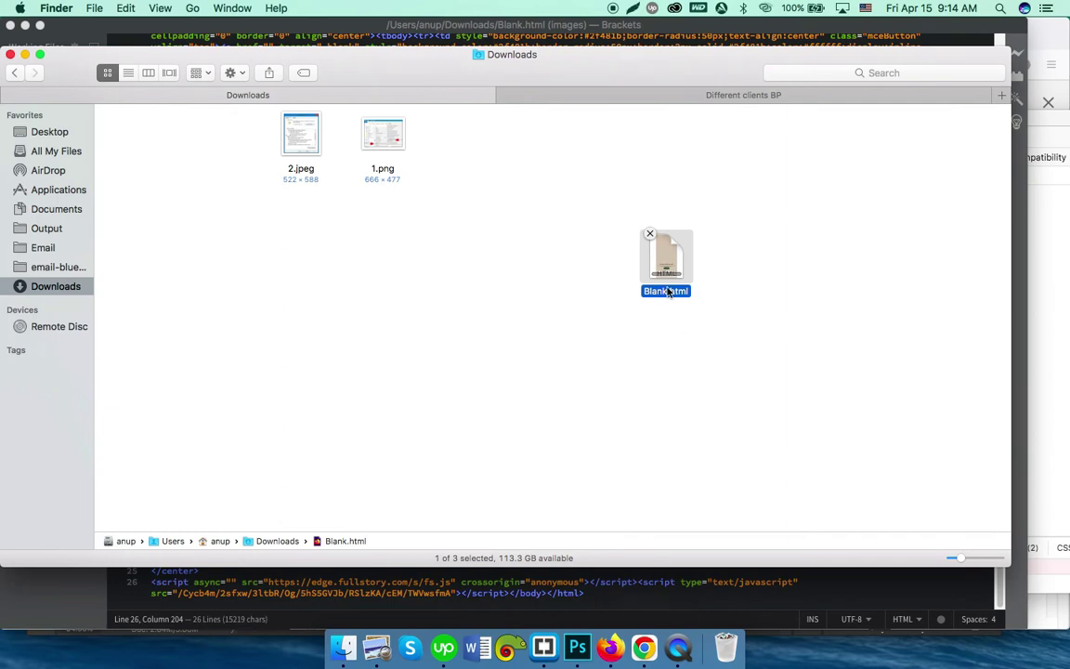
left_click_drag(667, 291, 475, 341)
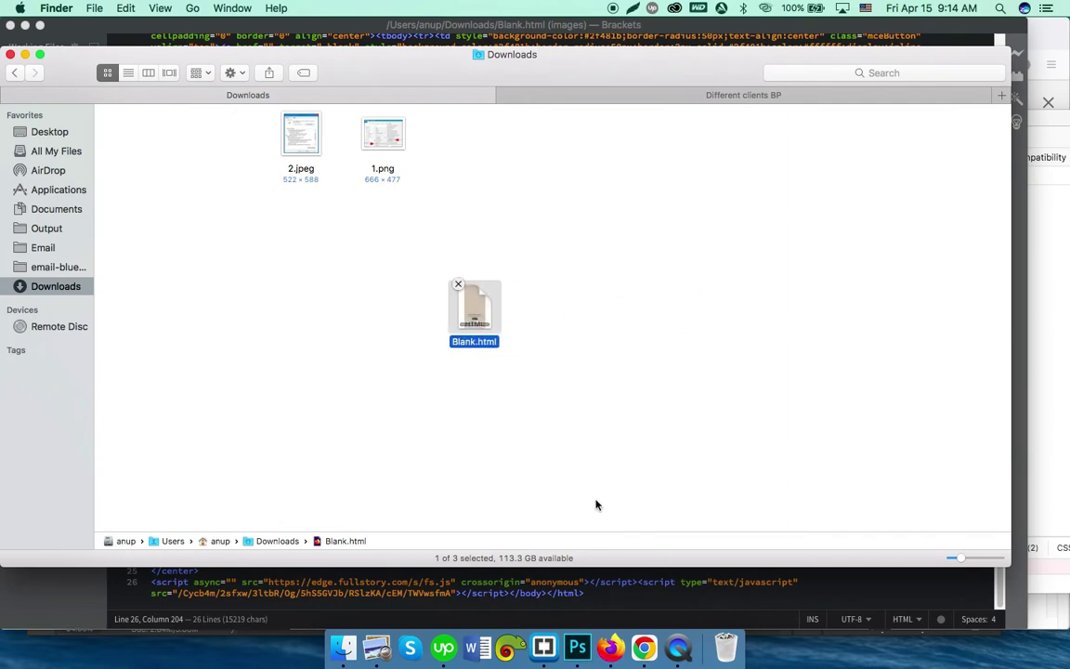
left_click(602, 651)
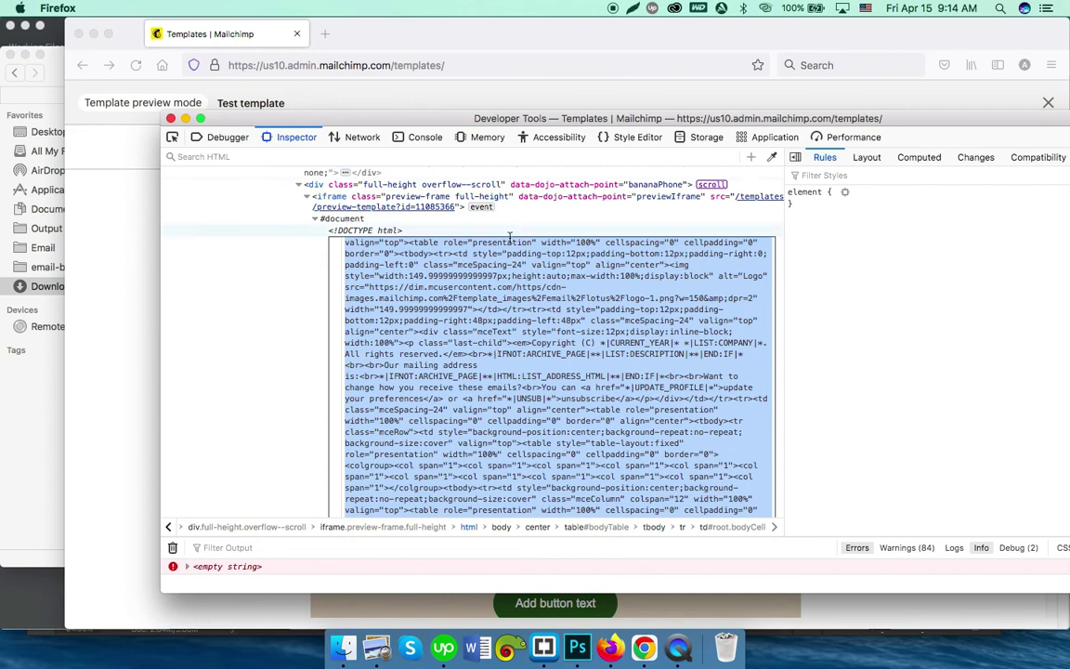
Scroll through the Test template email preview, then close Template preview mode to the saved templates list.
left_click(133, 240)
scroll(580, 288, "down", 3)
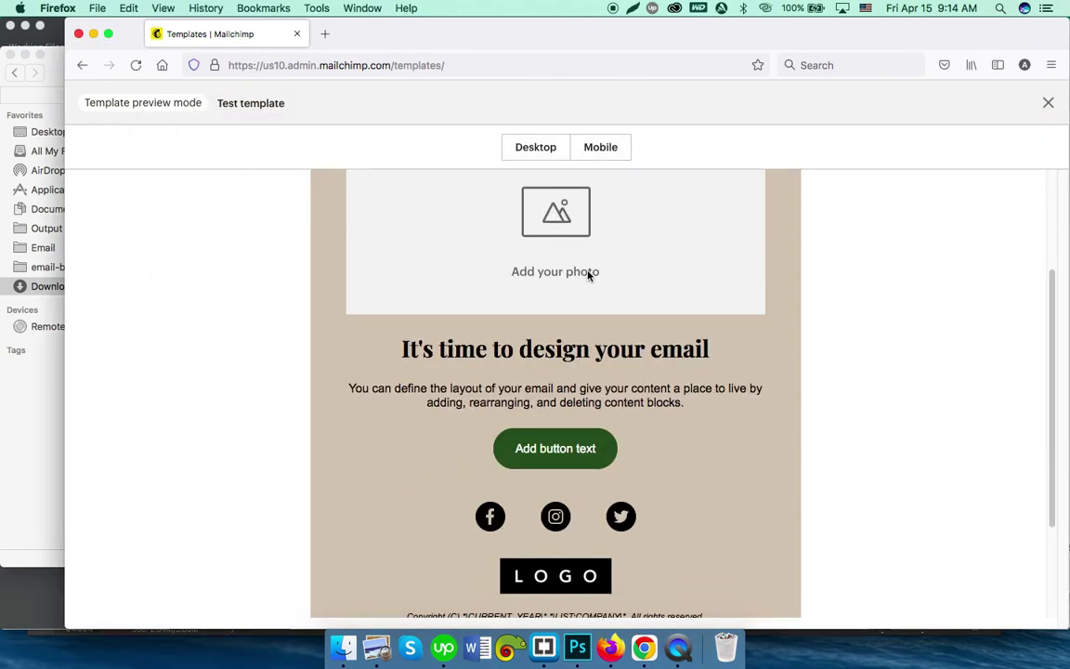
scroll(588, 276, "down", 3)
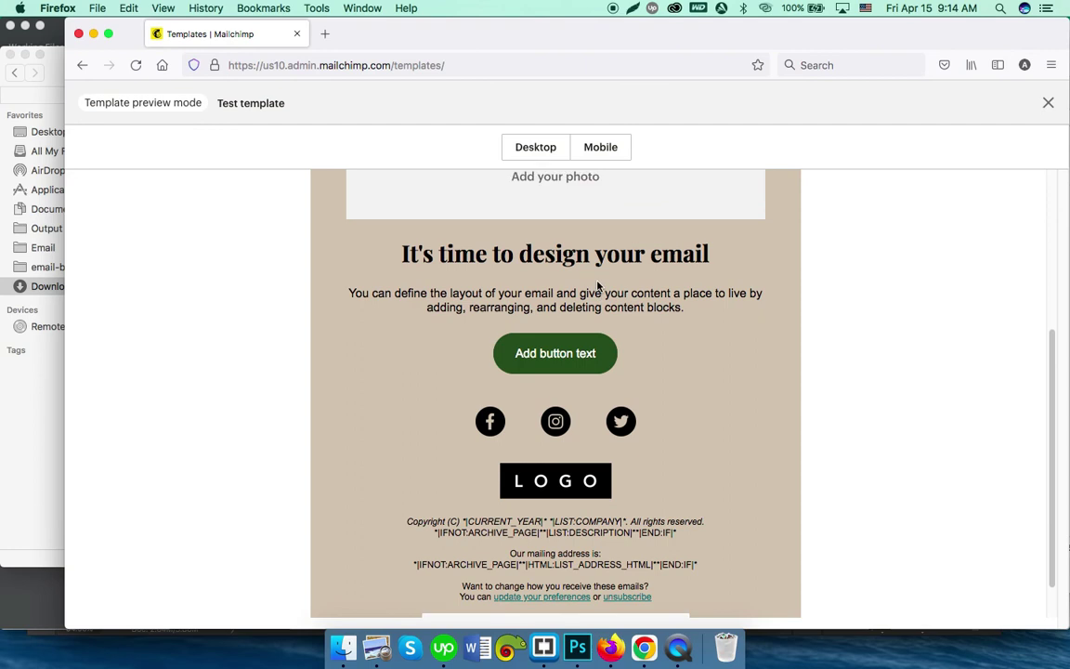
scroll(606, 313, "up", 5)
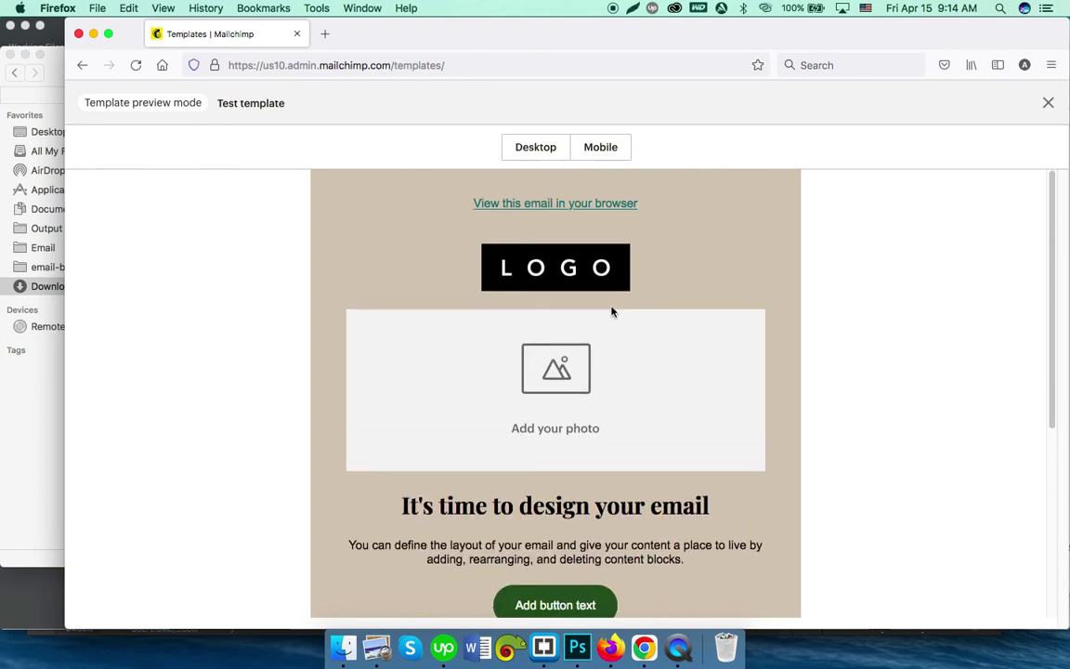
left_click(1047, 104)
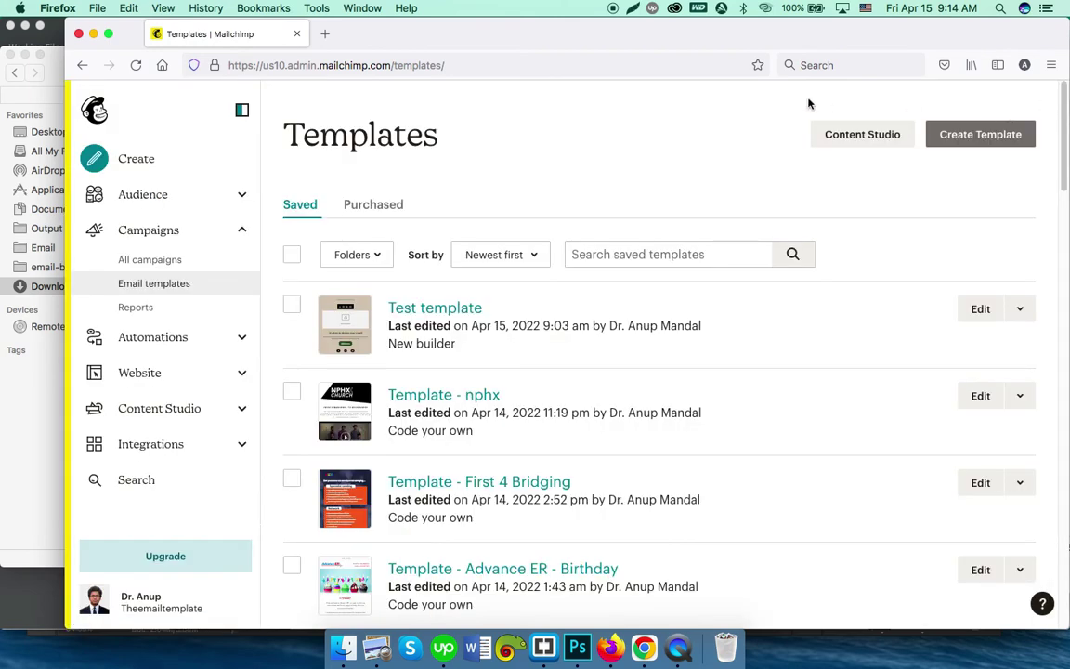
scroll(547, 176, "down", 2)
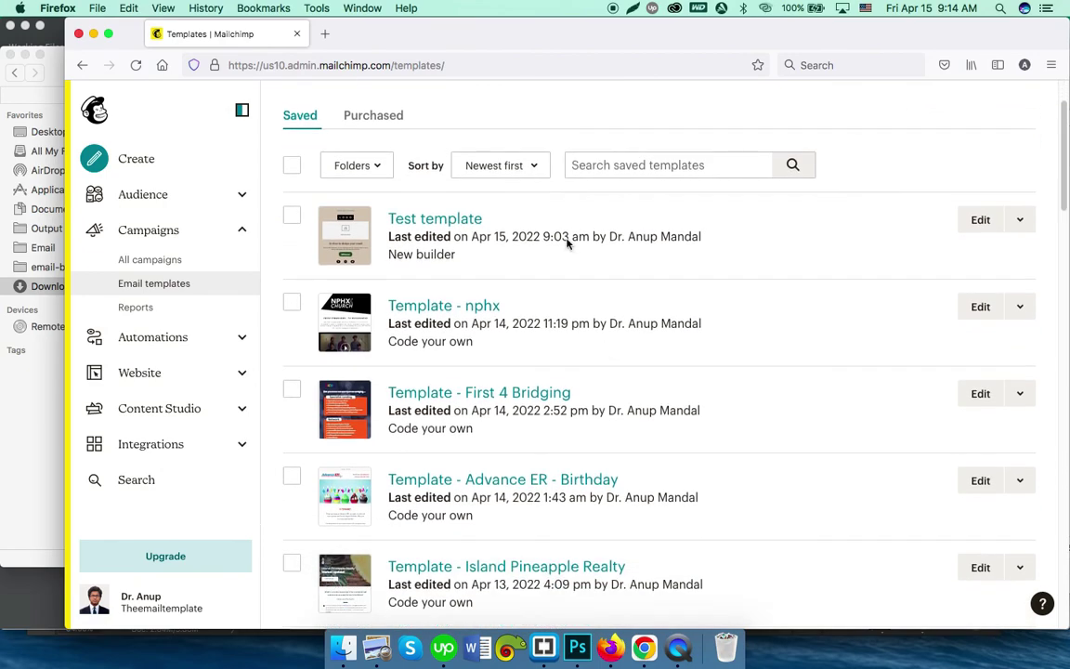
scroll(852, 252, "up", 2)
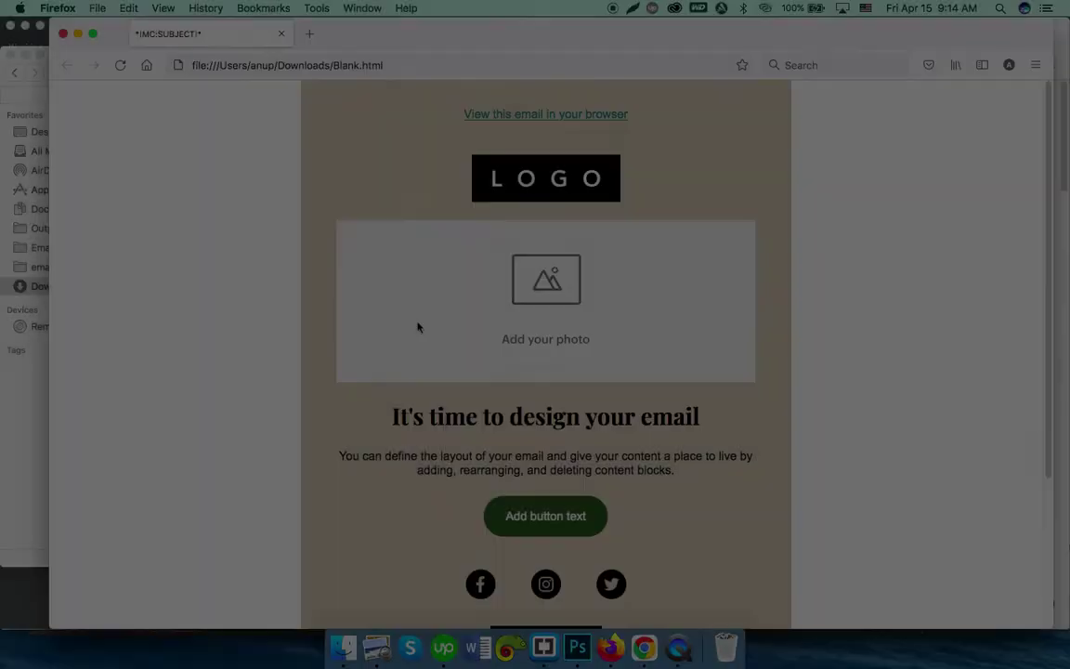